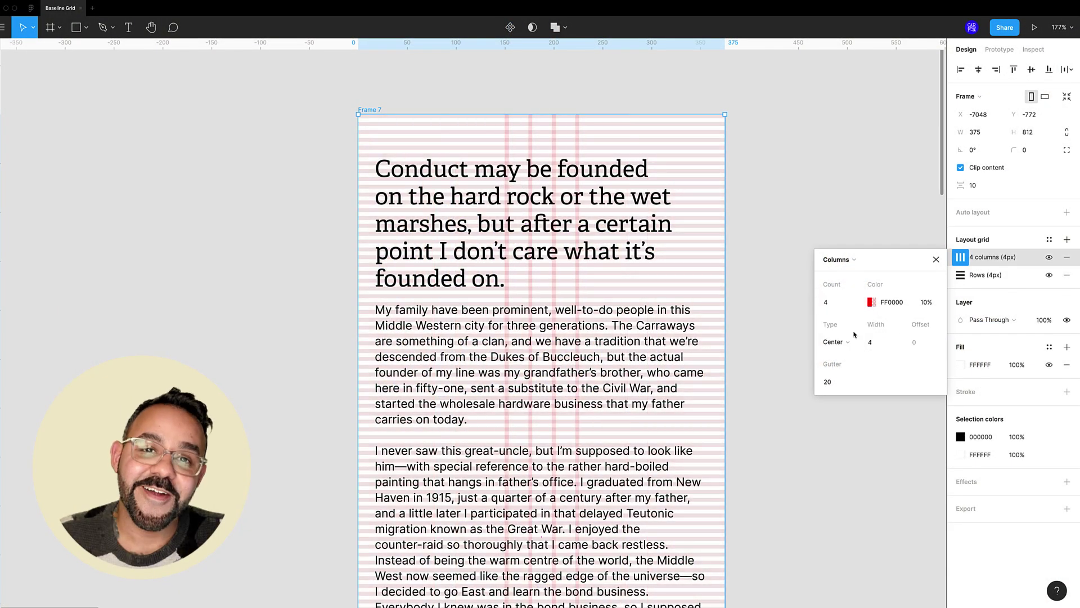
type("72")
Set the grid column width to 72 and draw a grey block across the frame top.
key("Return")
left_click(518, 242)
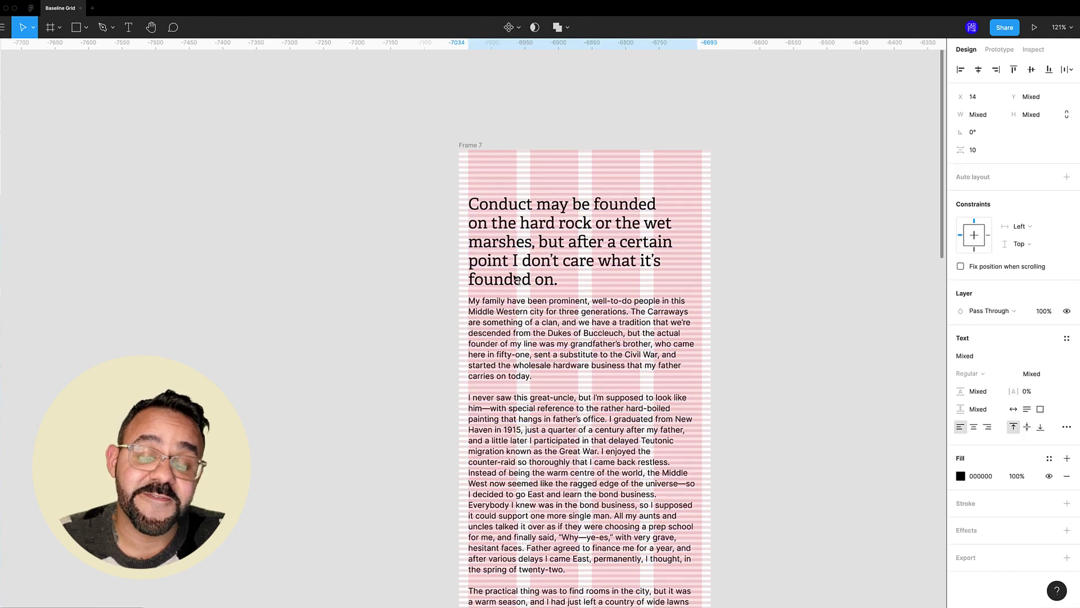
left_click_drag(445, 179, 763, 287)
scroll(504, 382, "up", 3)
Set the body text line height to 20.
left_click(505, 381)
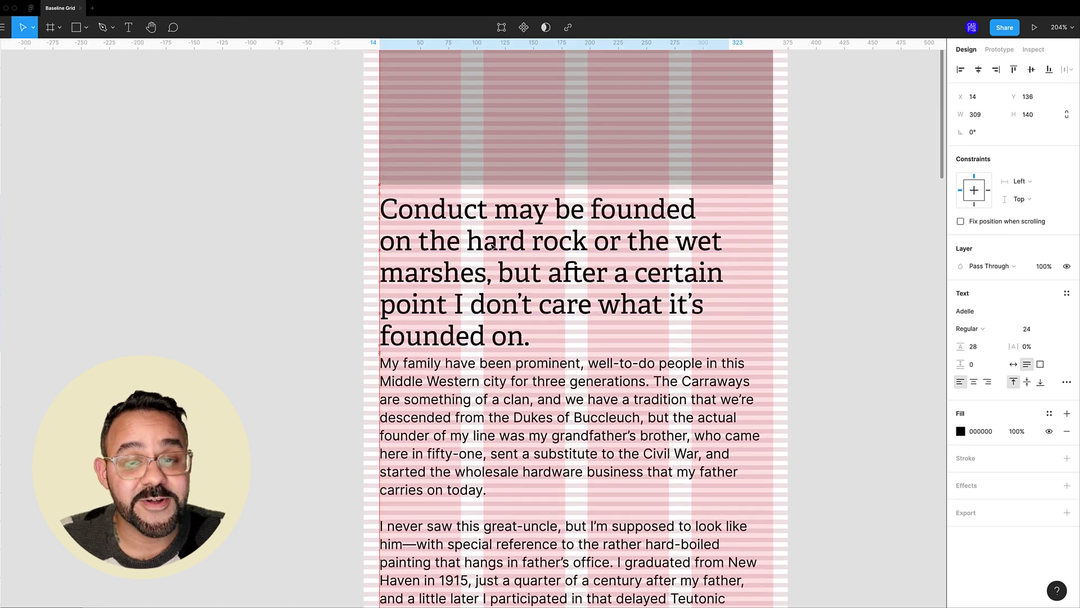
scroll(386, 345, "up", 3)
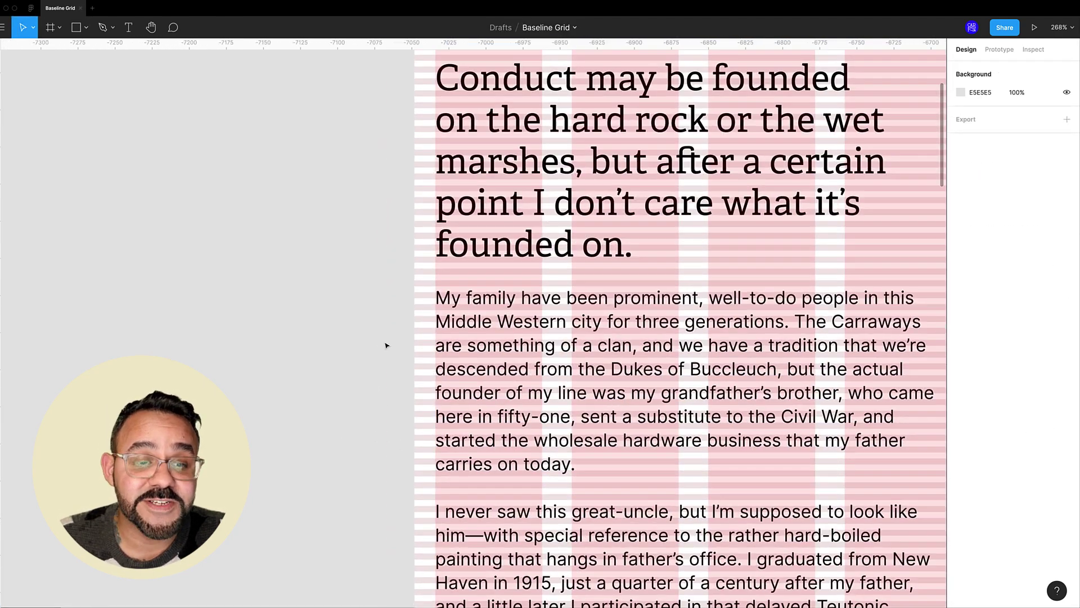
left_click(963, 348)
type("20")
key("Return")
scroll(482, 312, "up", 3)
key("Escape")
scroll(422, 338, "down", 5)
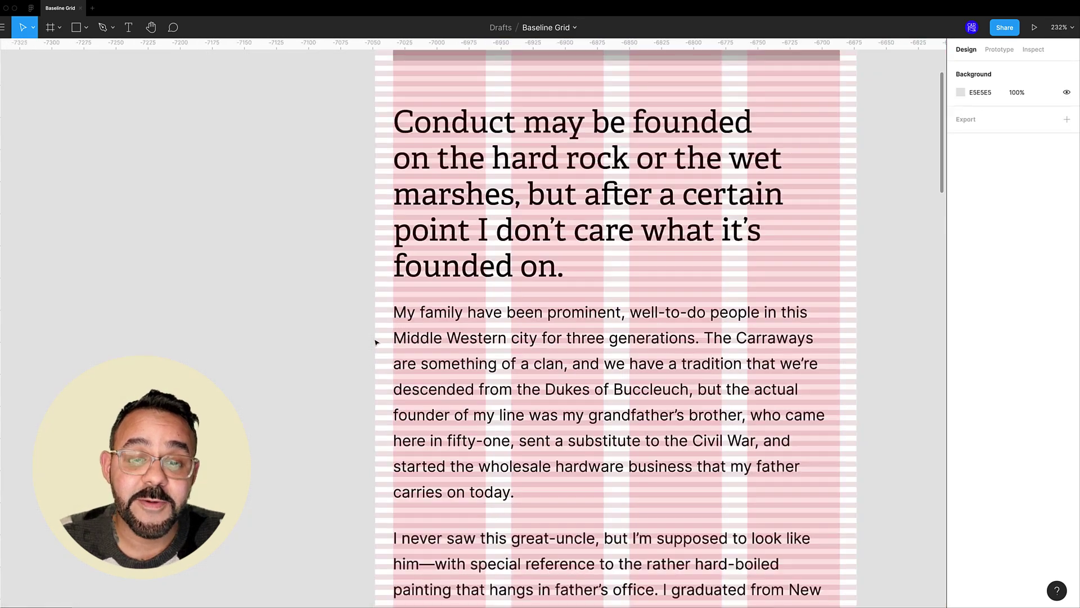
Toggle the layout grids off and on, hide the rulers, and add a guide across the body.
key("ctrl+g")
scroll(378, 341, "up", 3)
key("ctrl+g")
scroll(414, 316, "up", 2)
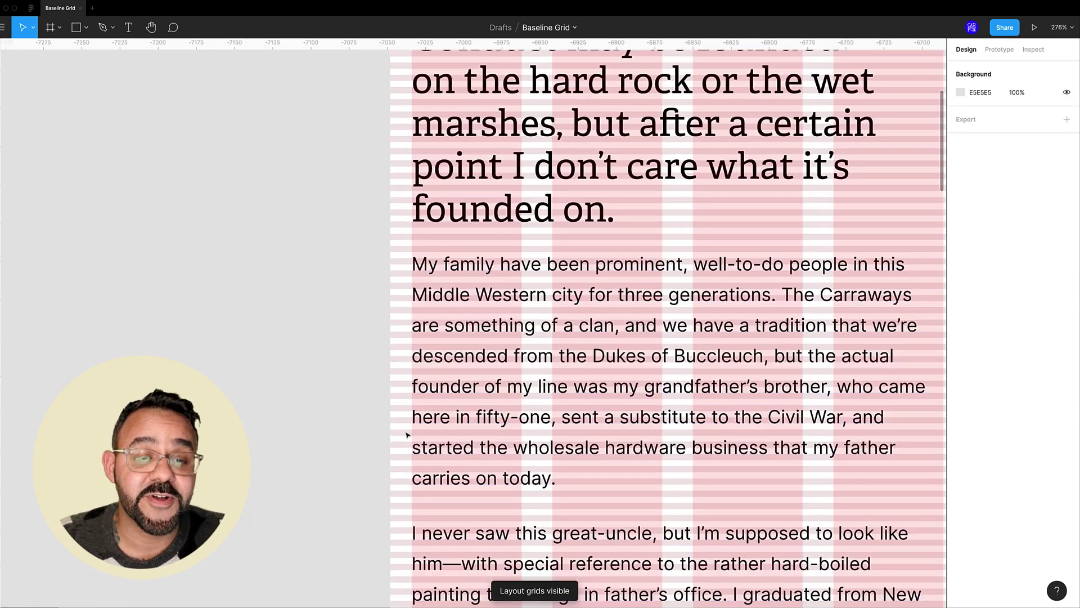
key("shift+r")
key("shift+r")
left_click_drag(412, 44, 417, 234)
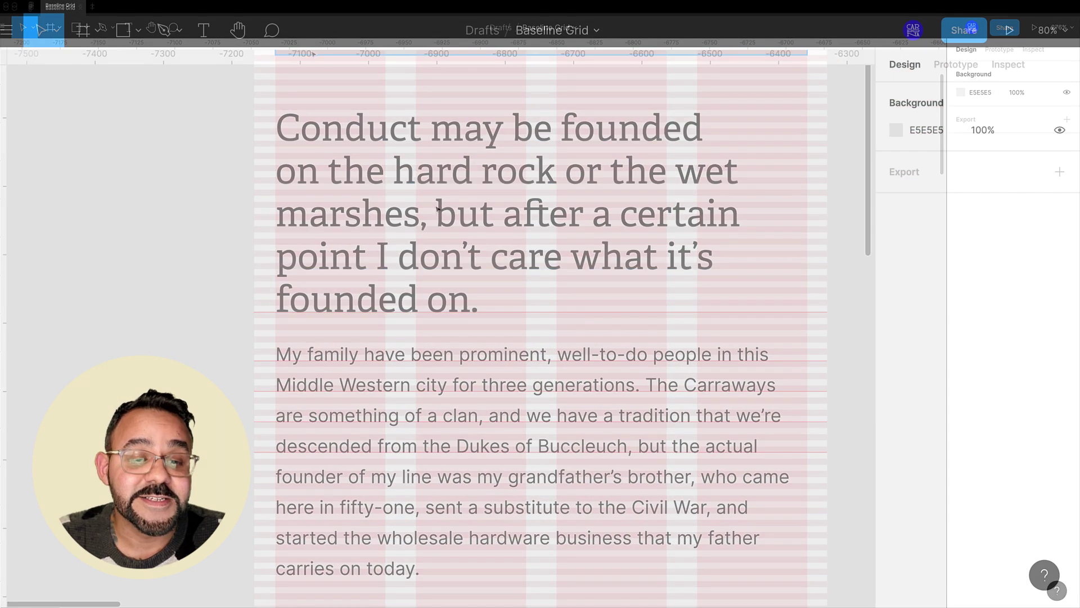
Draw a frame sized to the iPhone 11 Pro / X preset and add a layout grid.
left_click_drag(335, 136, 533, 346)
left_click(904, 136)
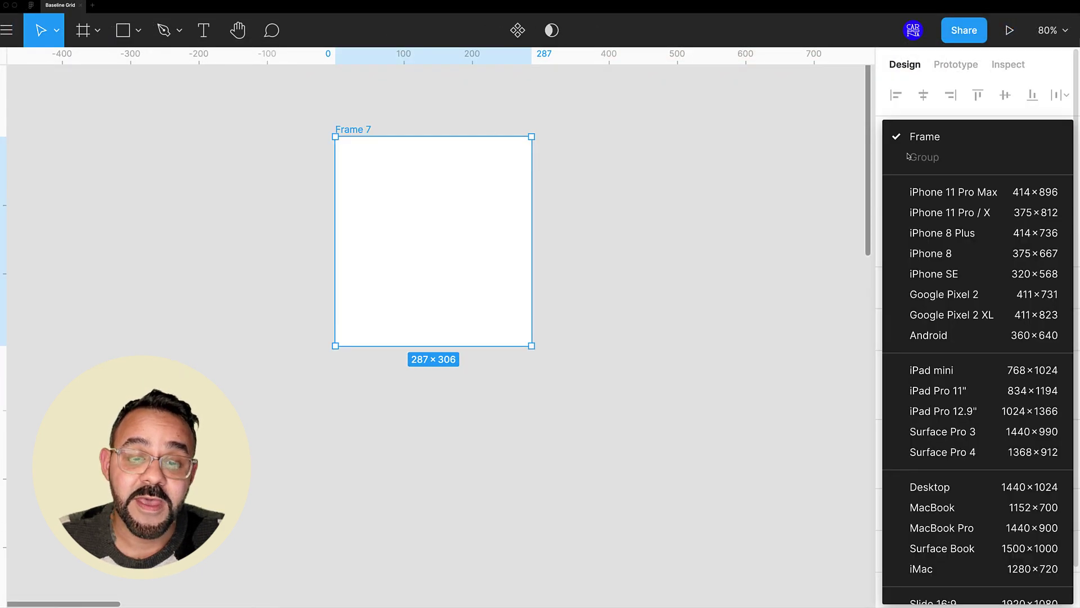
left_click(928, 209)
left_click(914, 329)
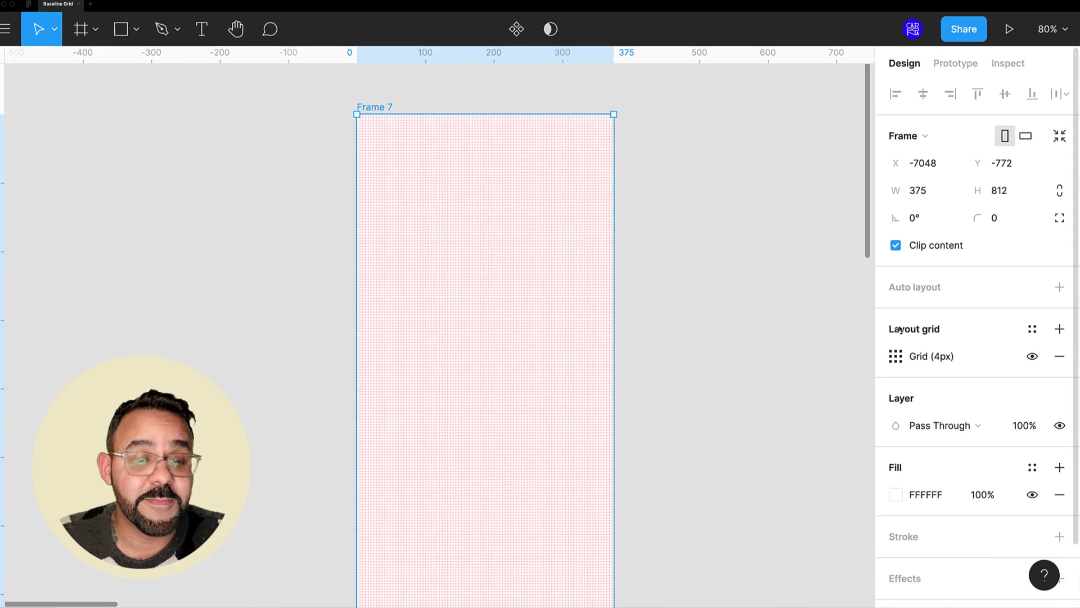
left_click(896, 354)
Make the grid top-aligned Rows with Auto count, height 4 and gutter 4.
left_click(547, 251)
left_click(542, 299)
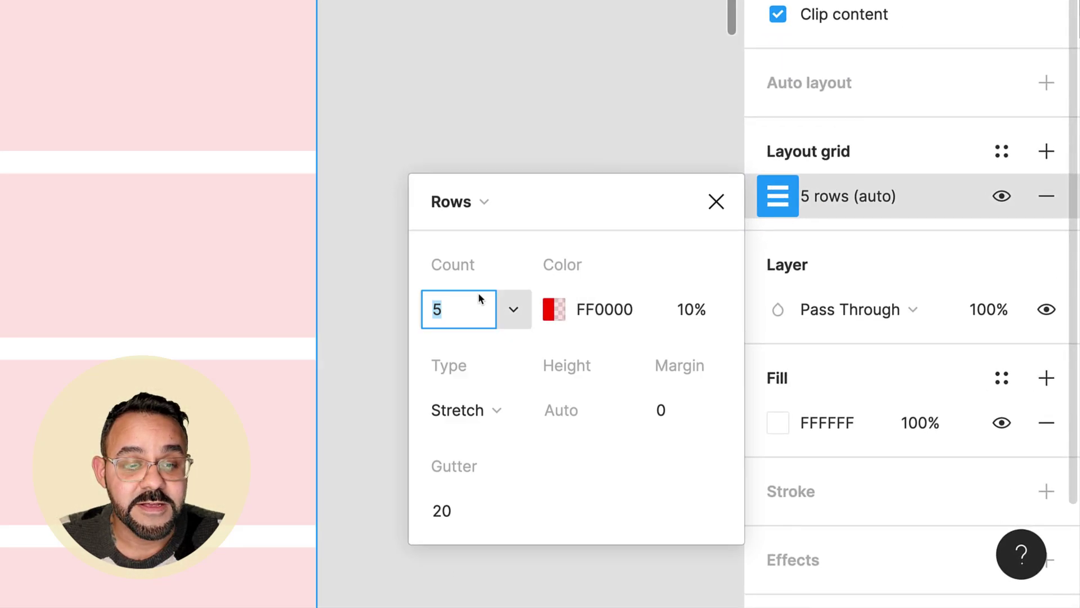
left_click(566, 334)
left_click(507, 128)
left_click(465, 401)
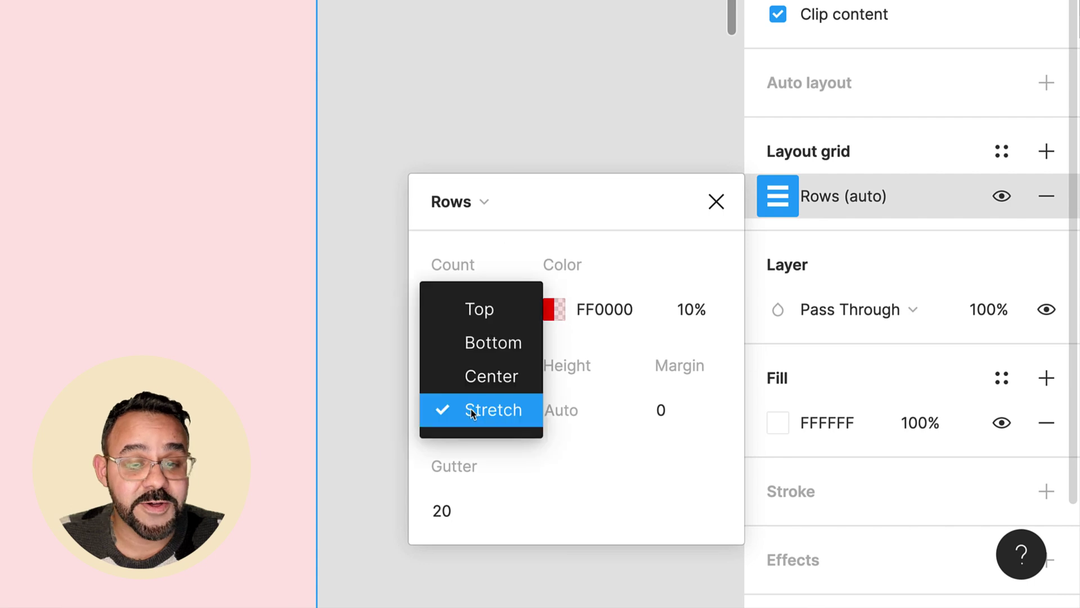
left_click(489, 310)
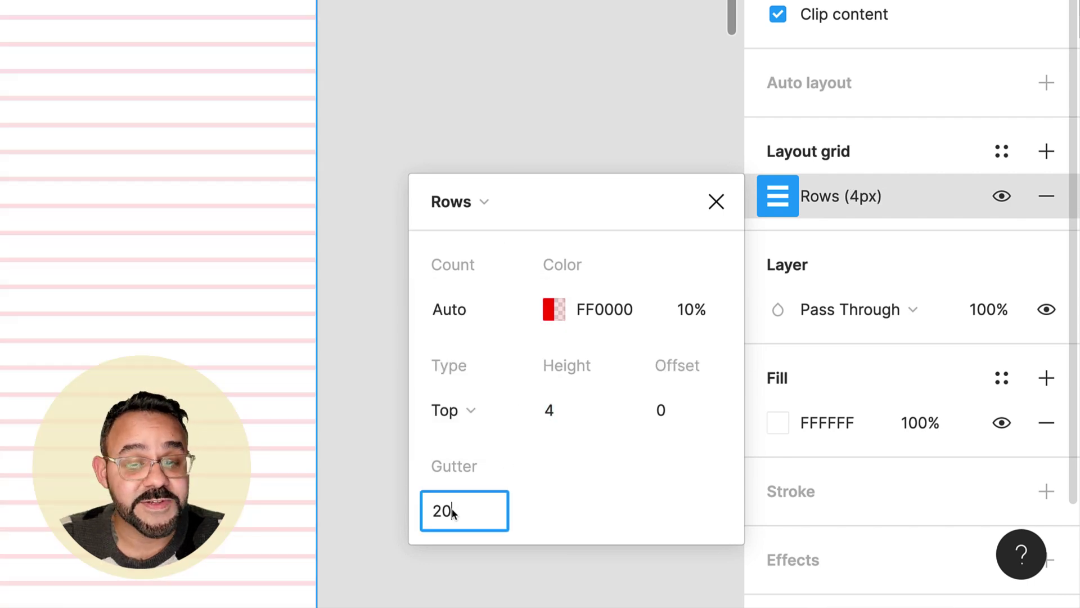
type("4")
key("Return")
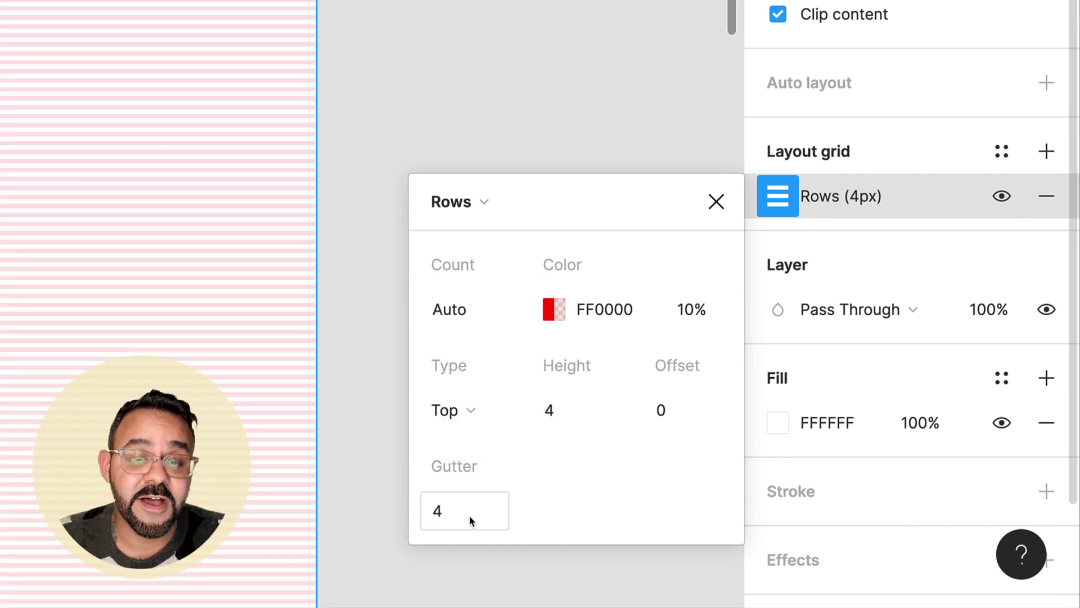
type("0")
key("Return")
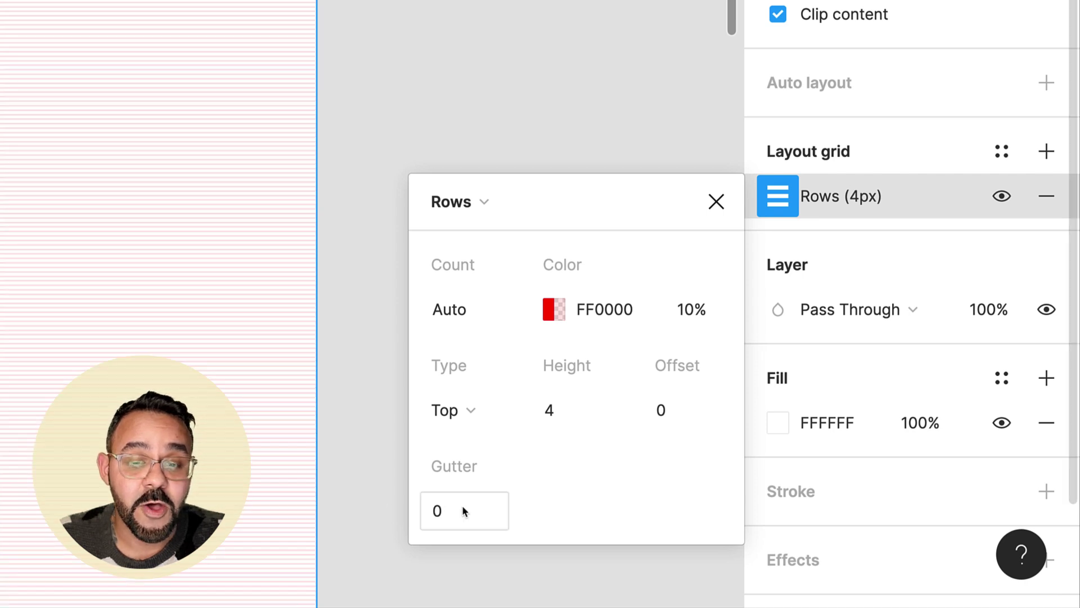
left_click(463, 510)
type("4")
key("Return")
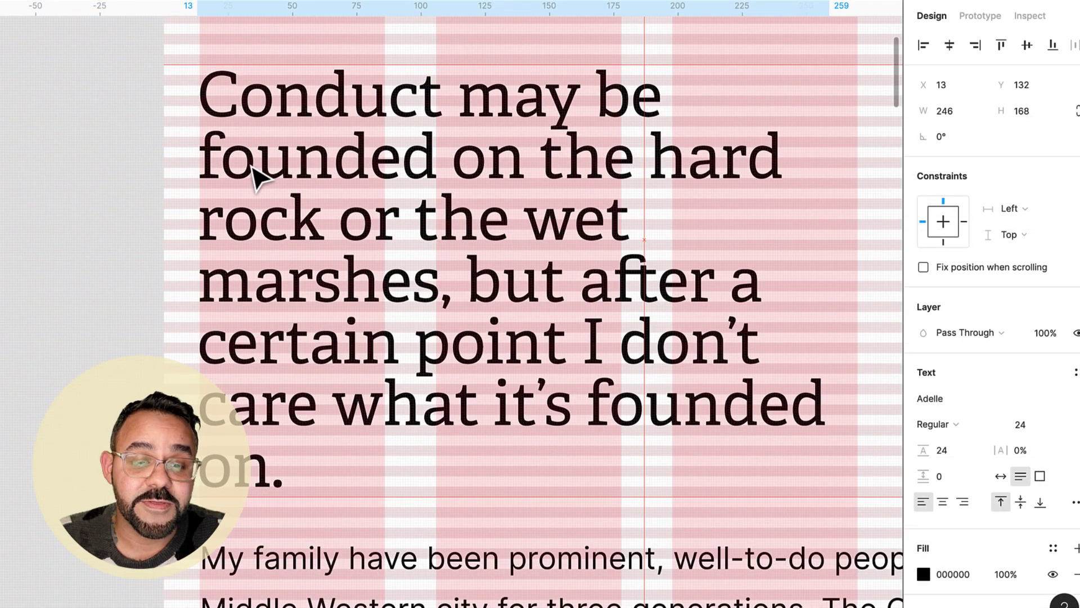
Raise the headline line height from 24 to 28 and nudge it up until Baseline snap appears.
left_click_drag(253, 173, 257, 182)
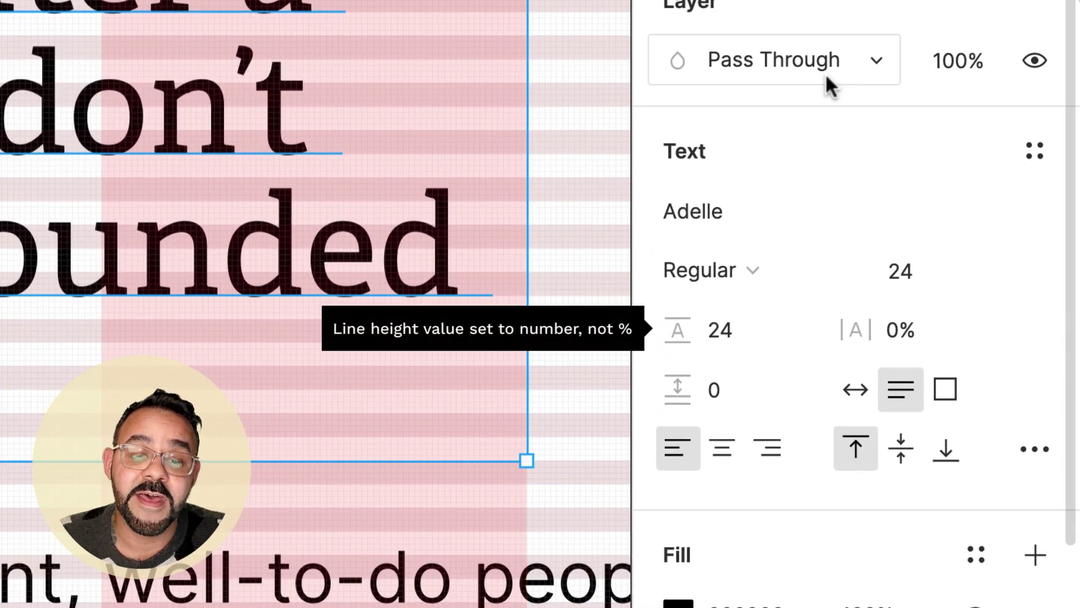
key("Up")
key("Up")
key("Up")
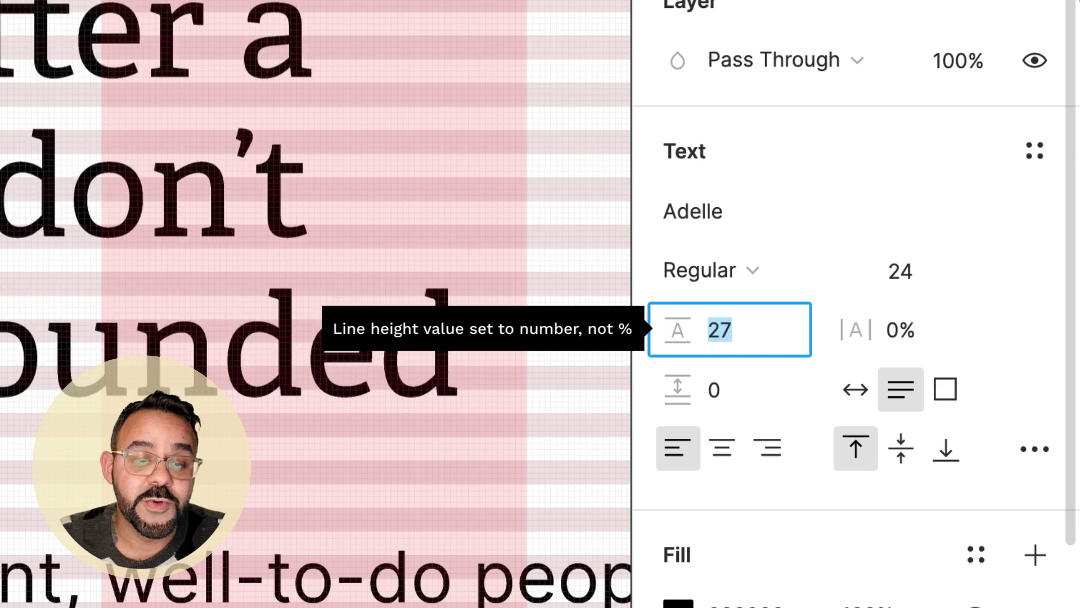
key("Up")
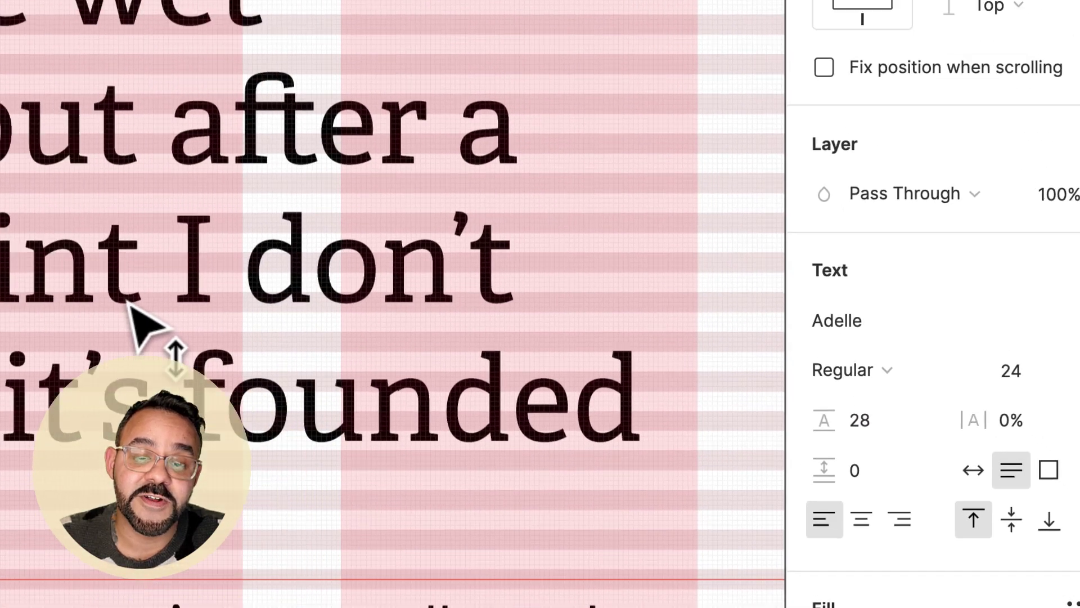
key("Up")
key("Up")
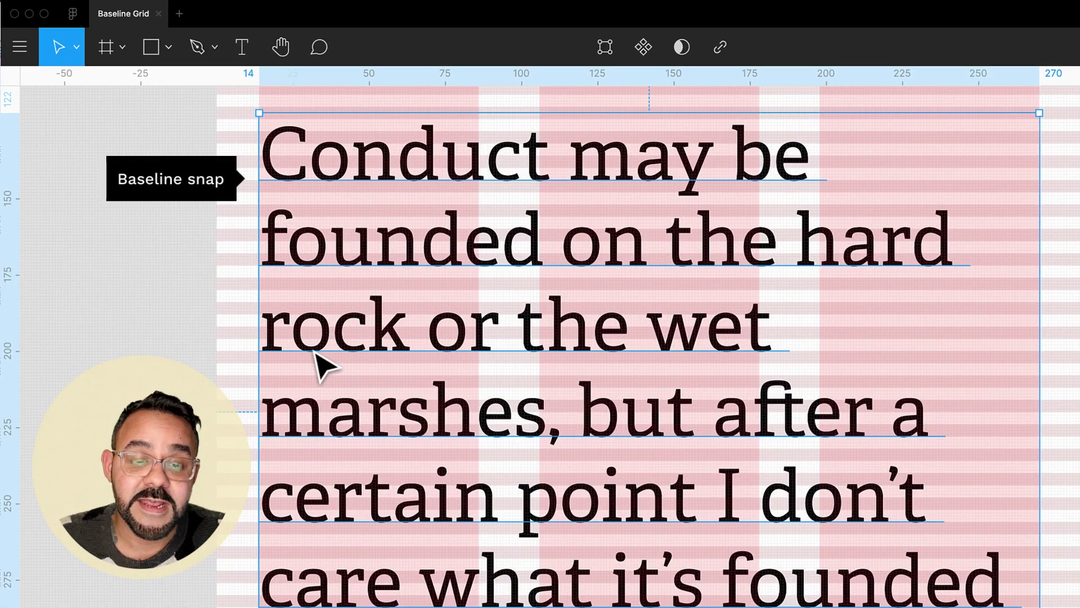
scroll(333, 222, "up", 5)
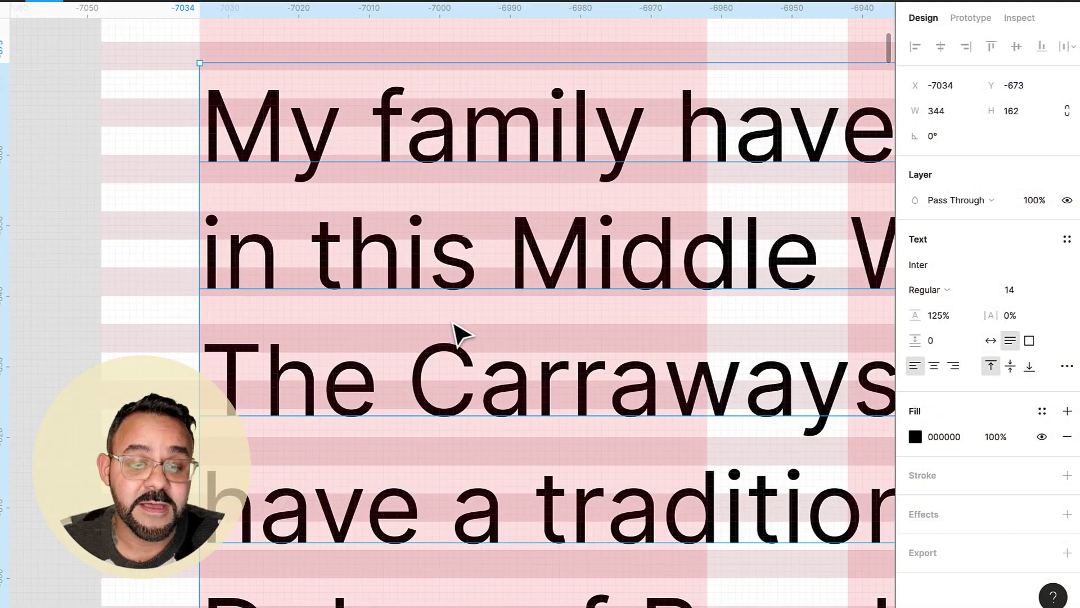
Replace the body's 125% line height with 16, then 20, then 24, nudging it onto the baselines.
left_click(950, 315)
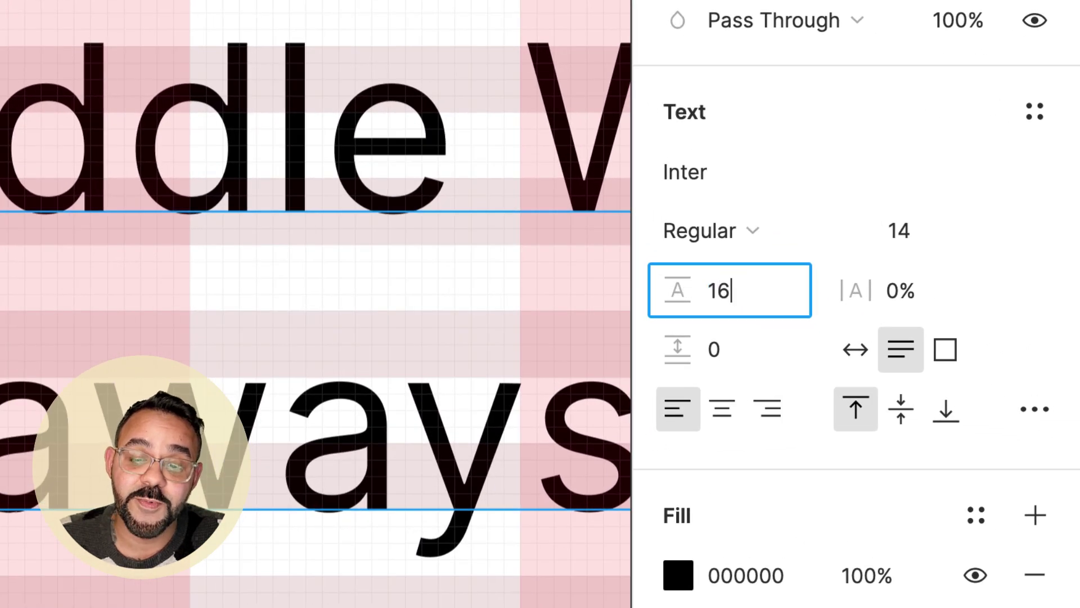
type("16")
key("Return")
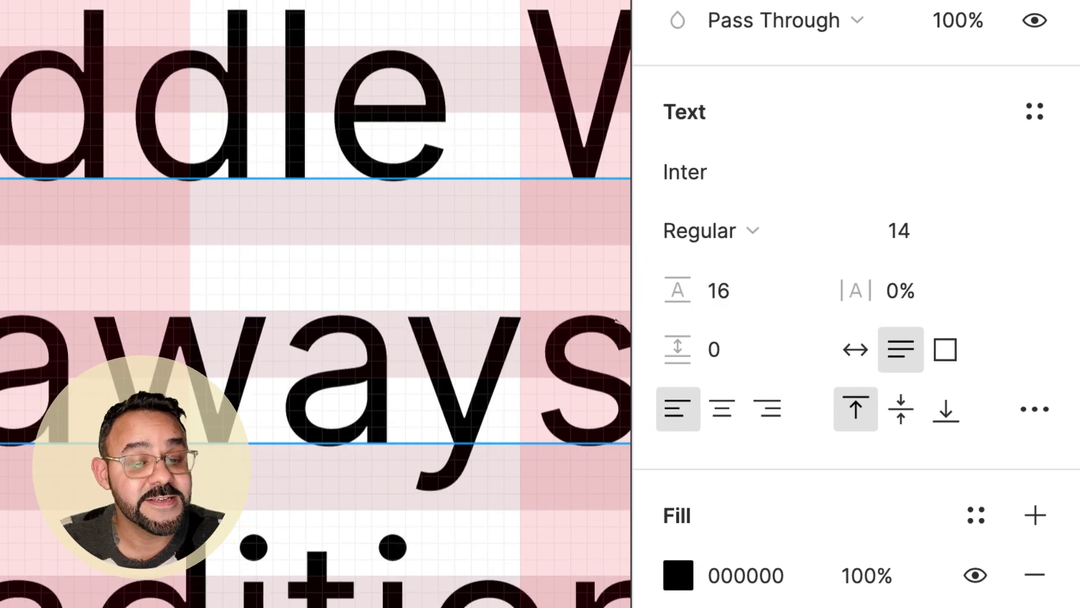
key("Up")
key("Up")
key("Up")
key("Up")
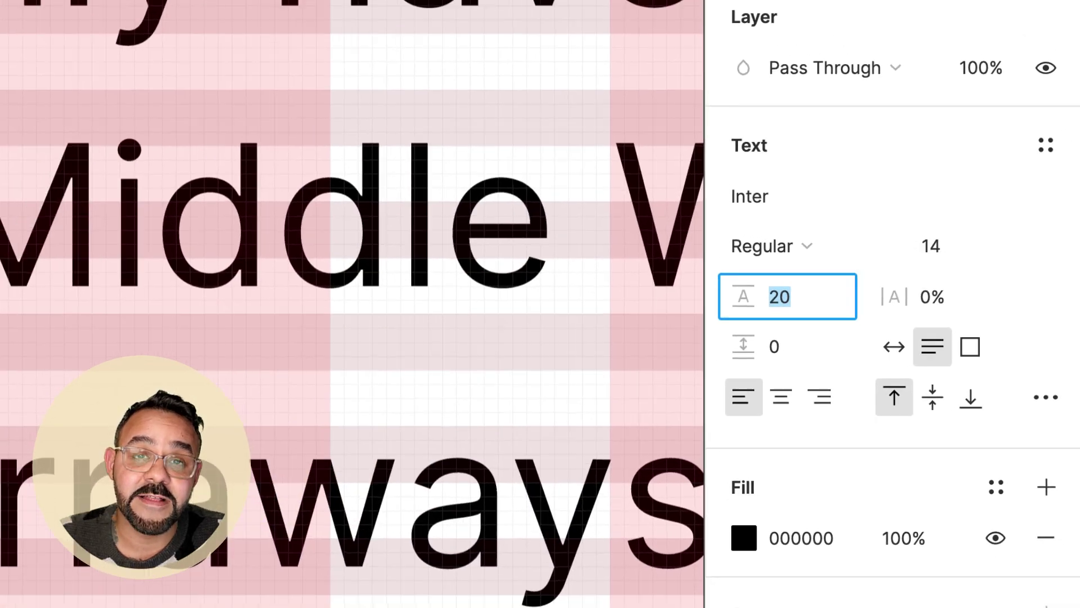
key("Return")
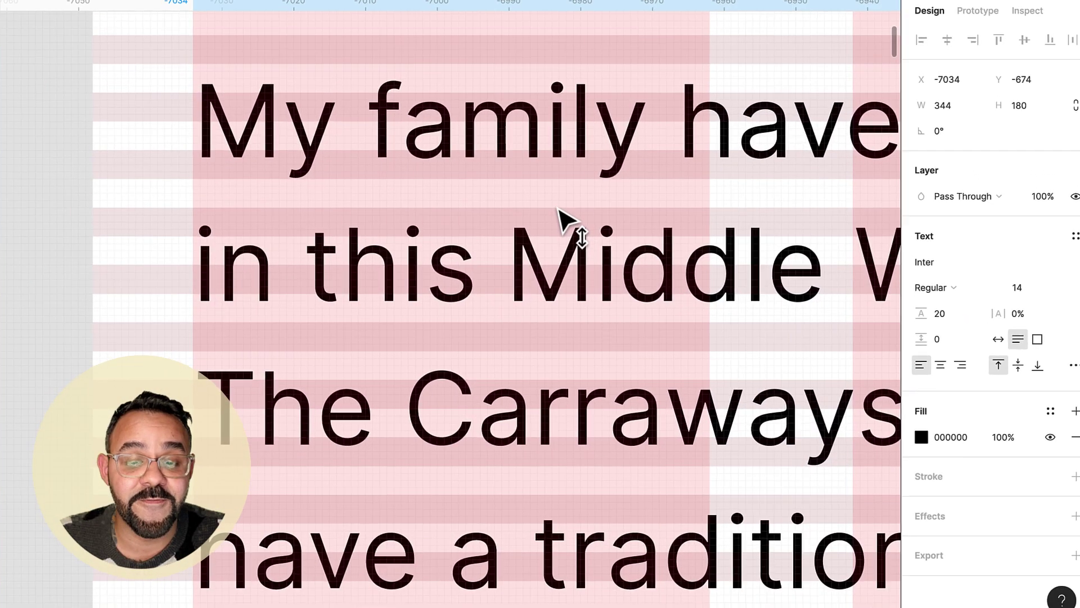
key("Up")
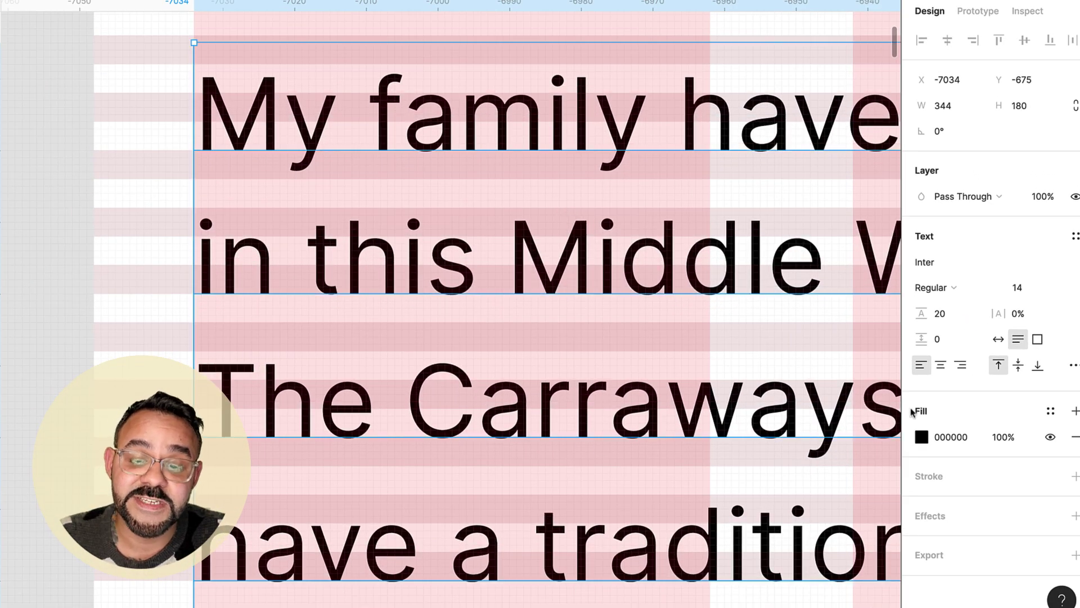
left_click(950, 321)
key("Up")
key("Up")
key("Up")
key("Up")
key("Return")
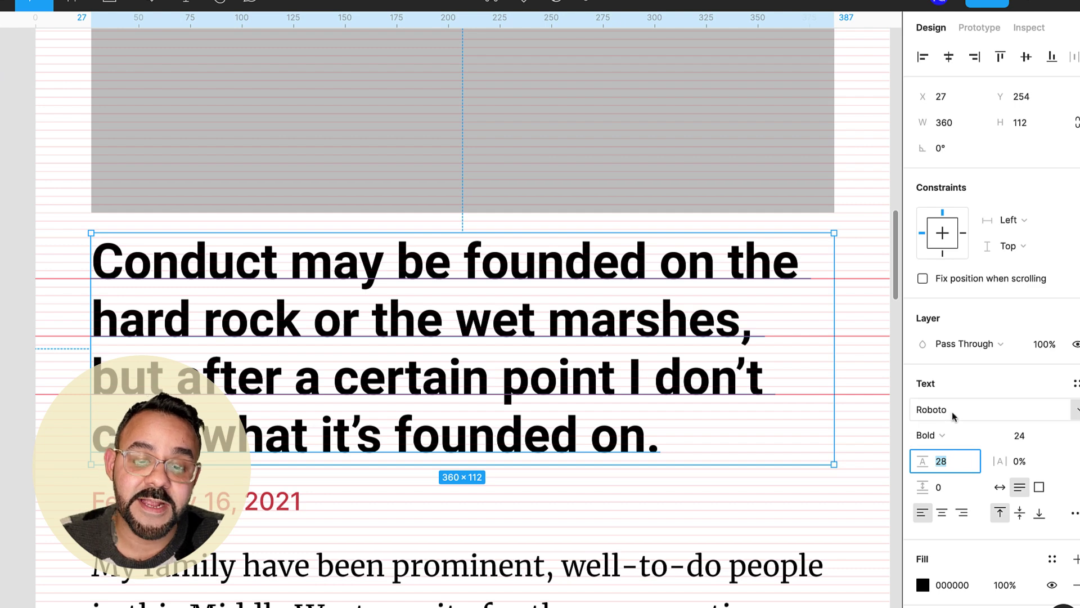
type("Inter")
Change the headline font to Roboto.
key("Return")
scroll(85, 296, "up", 5)
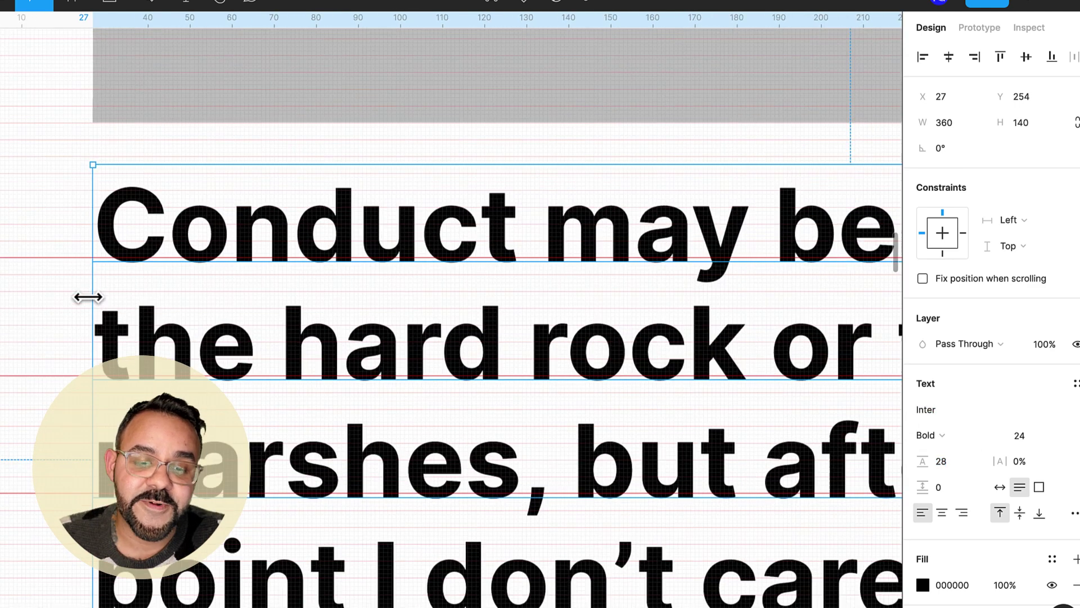
key("Up")
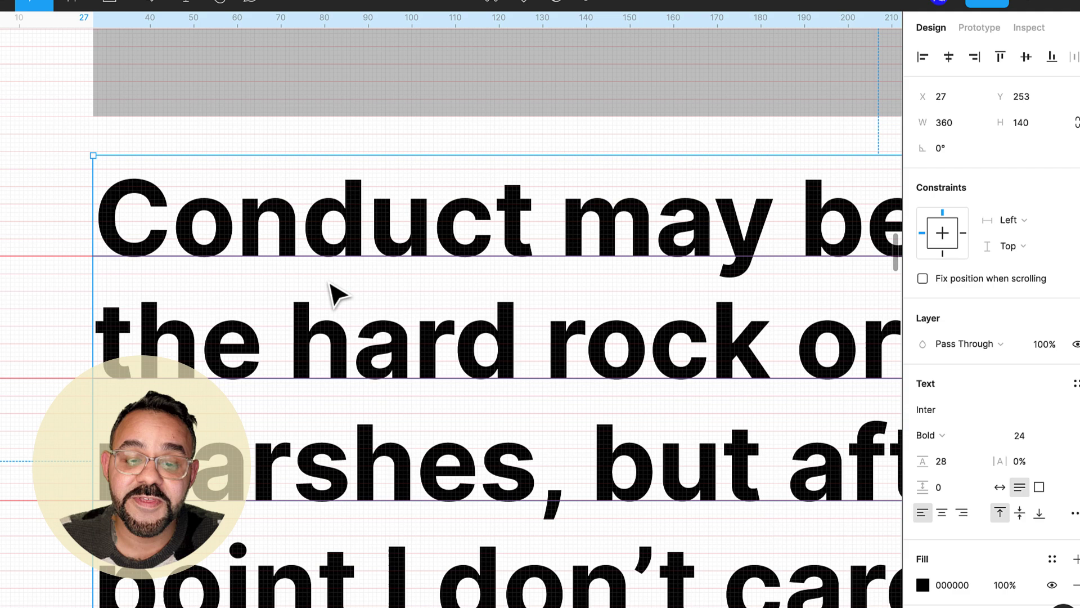
type("Robot")
key("Return")
key("Down")
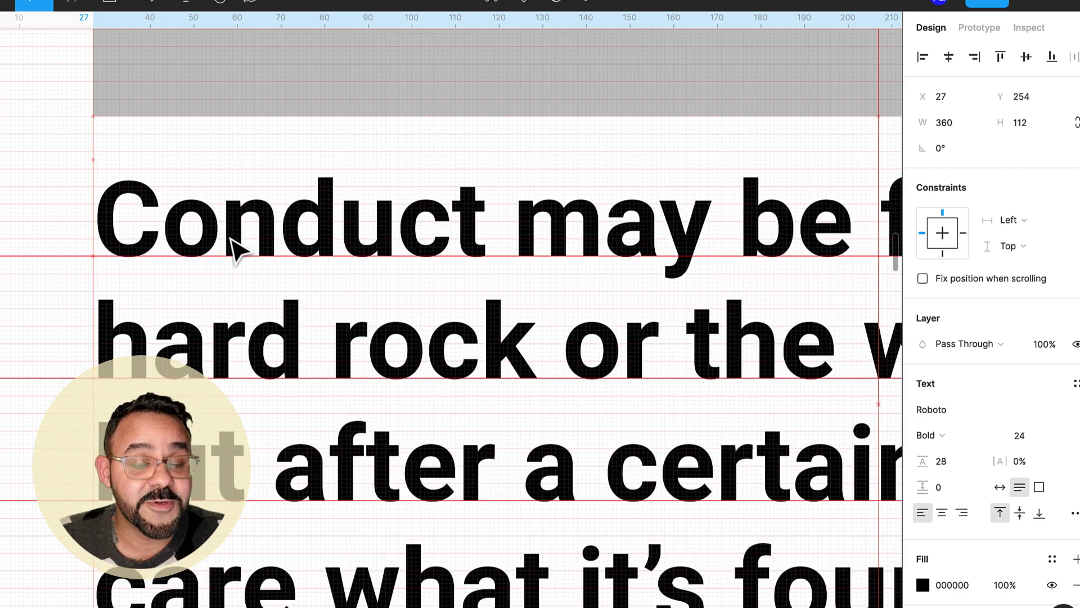
scroll(236, 291, "down", 5)
Wrap the image, headline, date and body in a vertical auto layout with 8 spacing.
left_click(270, 197, "shift")
scroll(270, 367, "down", 3)
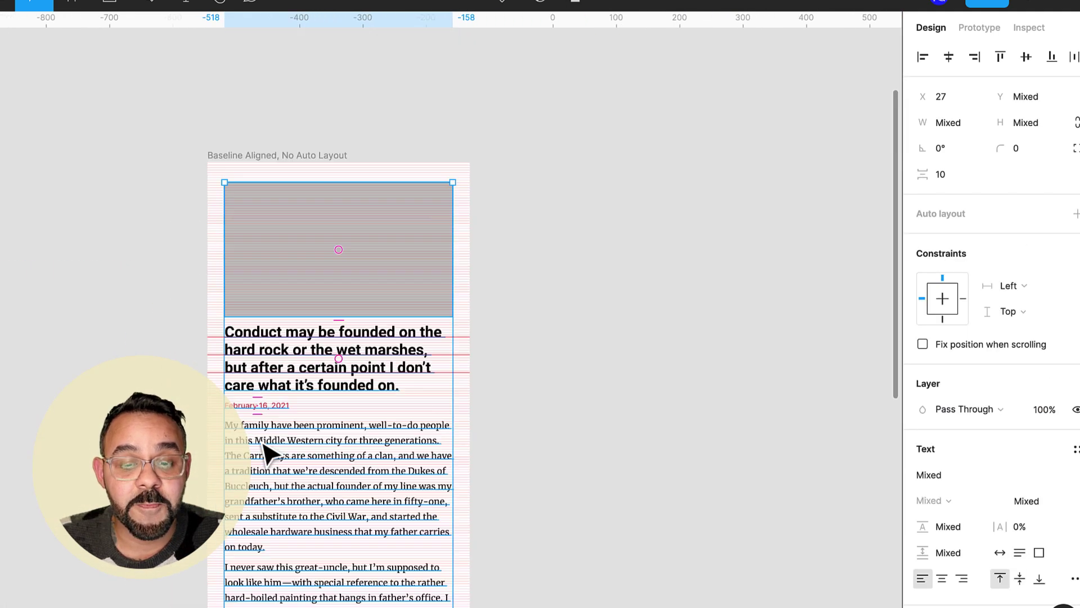
left_click(270, 446, "shift")
key("shift+a")
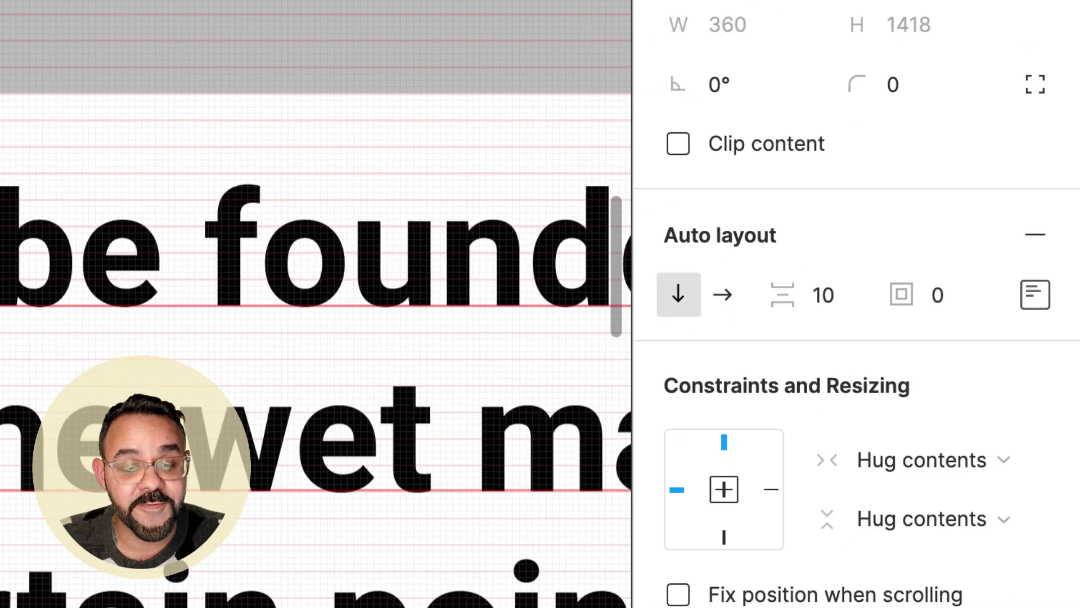
left_click(825, 292)
type("8")
key("Return")
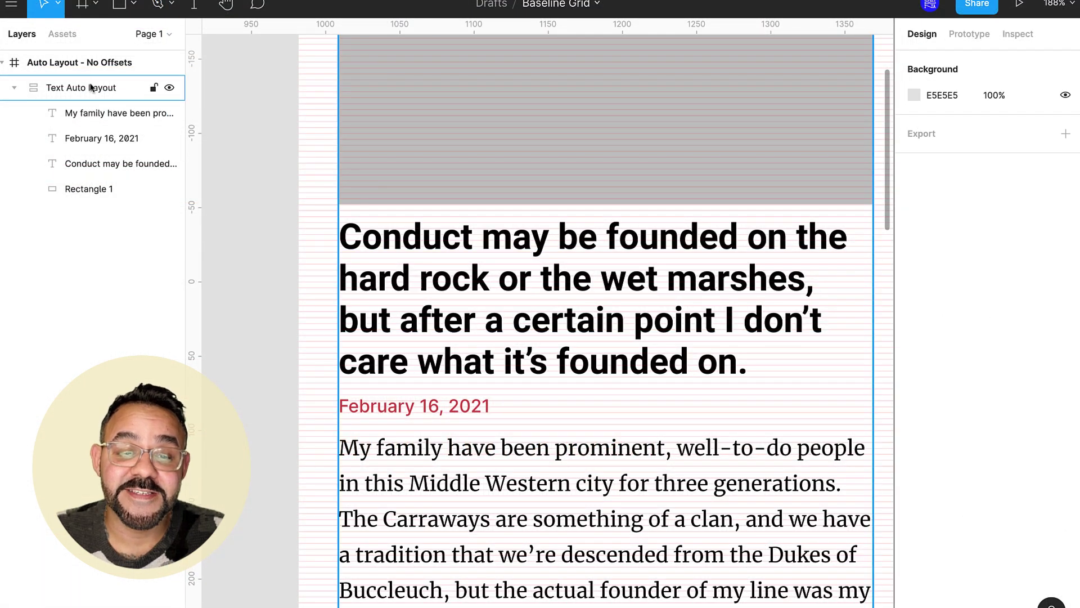
Wrap the headline layer in auto layout and rename the new Frame 1 to 'Header Text Block'.
left_click(89, 87)
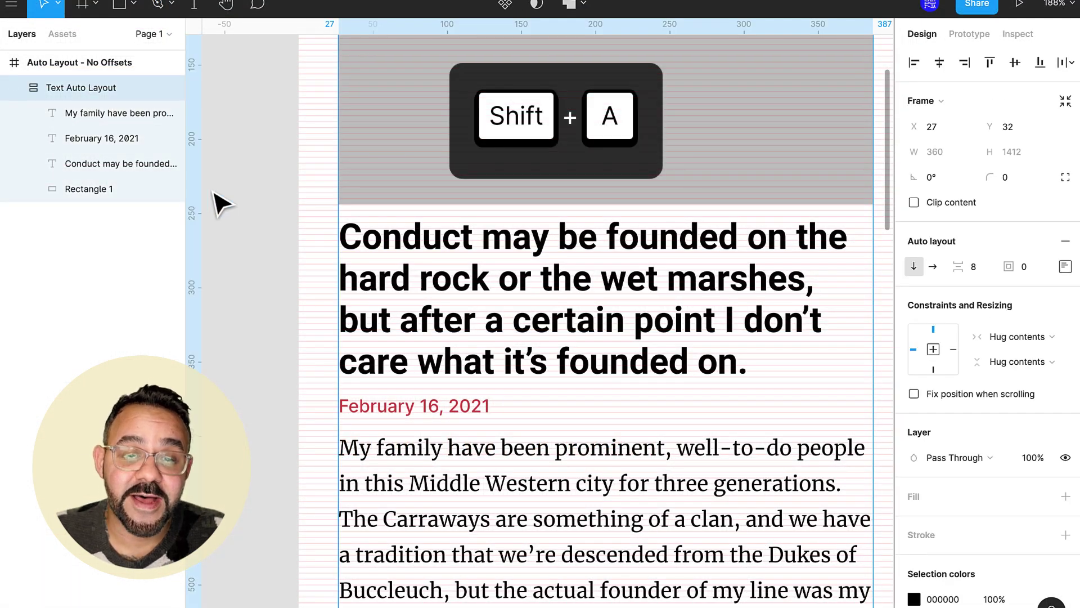
left_click(123, 163)
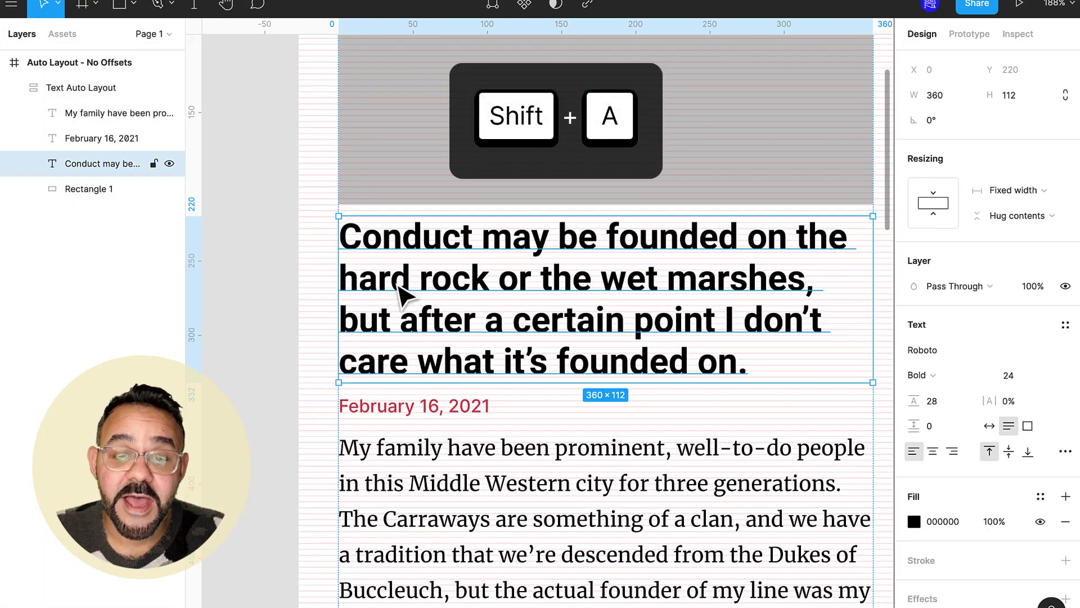
key("shift+a")
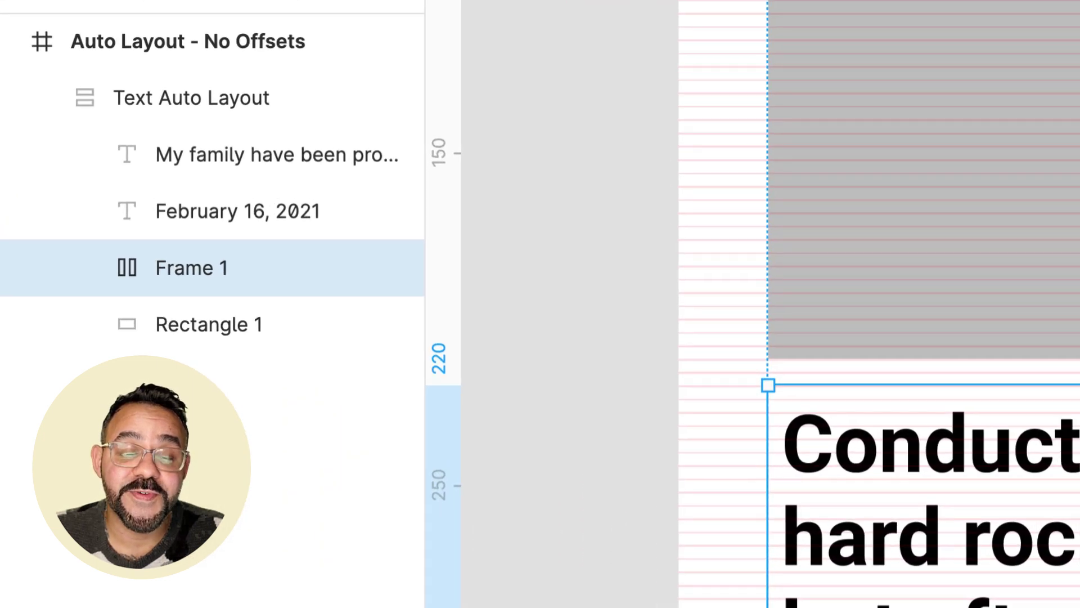
double_click(188, 284)
type("Heade")
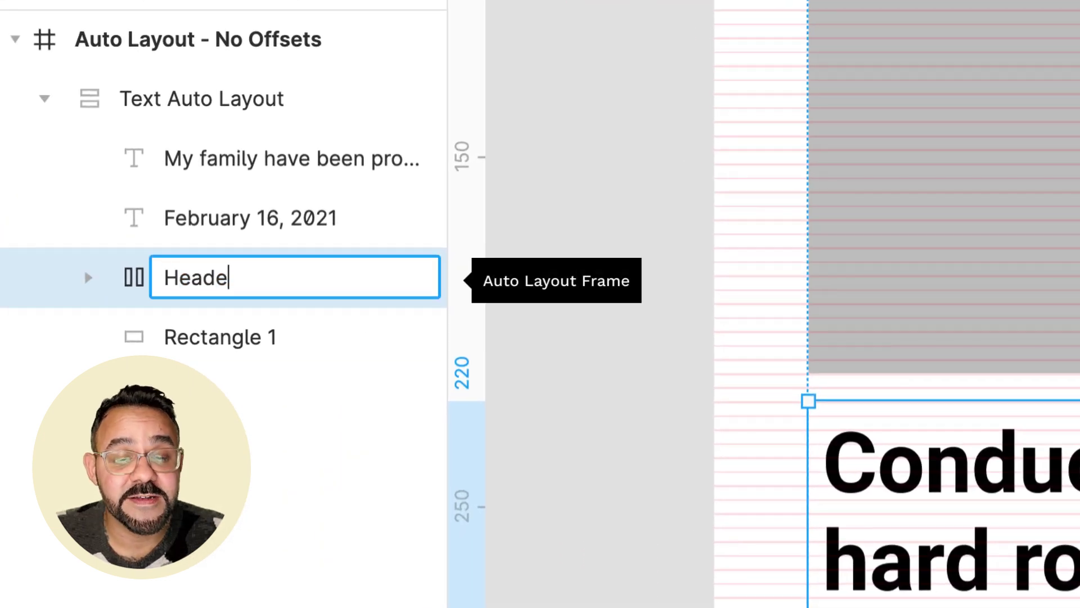
type("r Text Block")
key("Return")
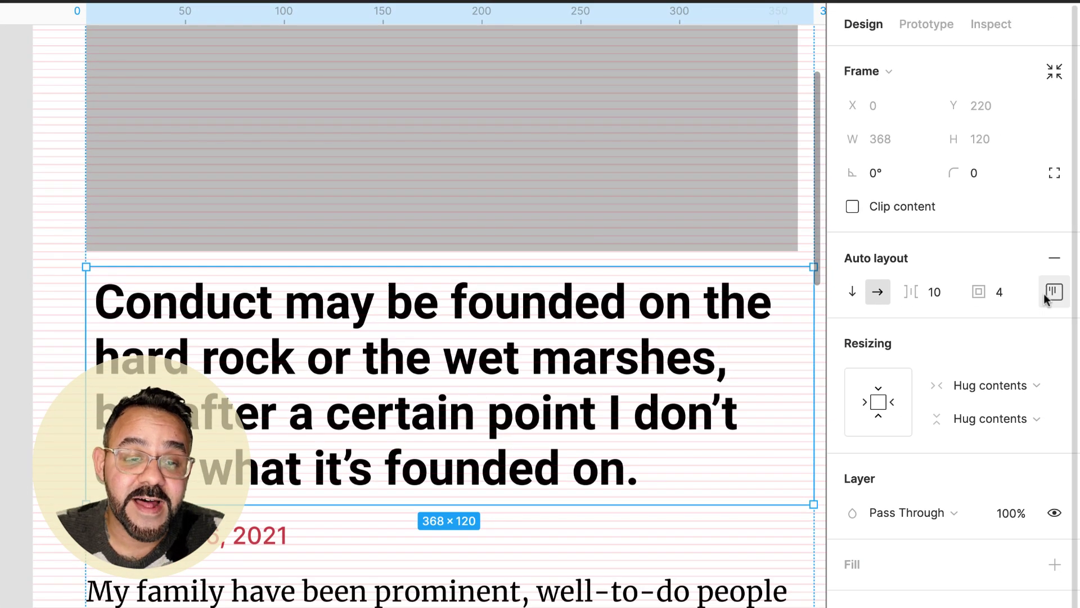
Set Header Text Block padding to 2 top and bottom, 0 left and right.
left_click(1046, 293)
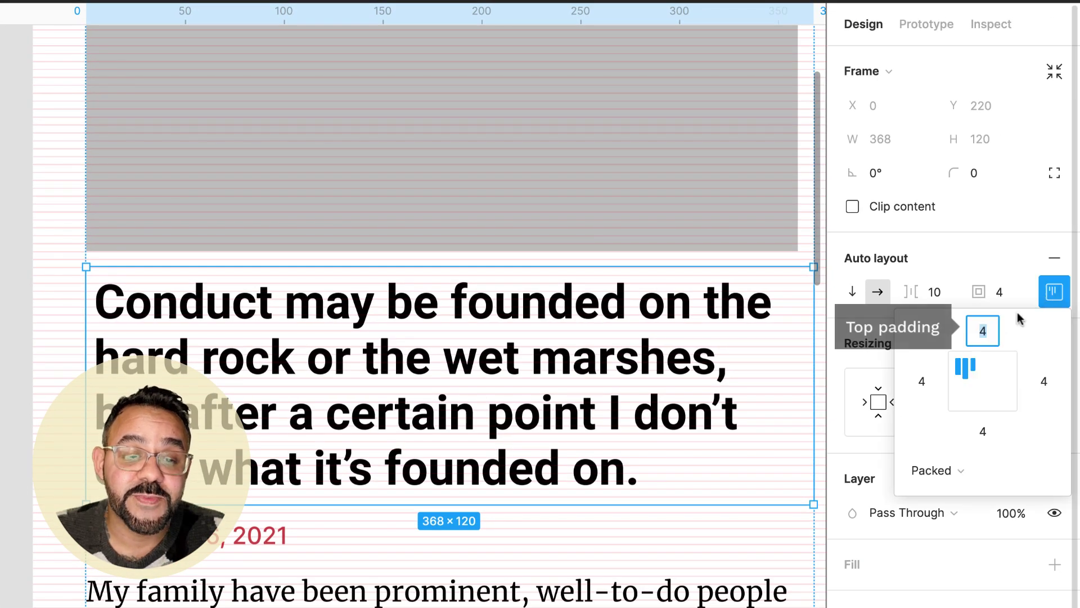
left_click(926, 380)
type("0")
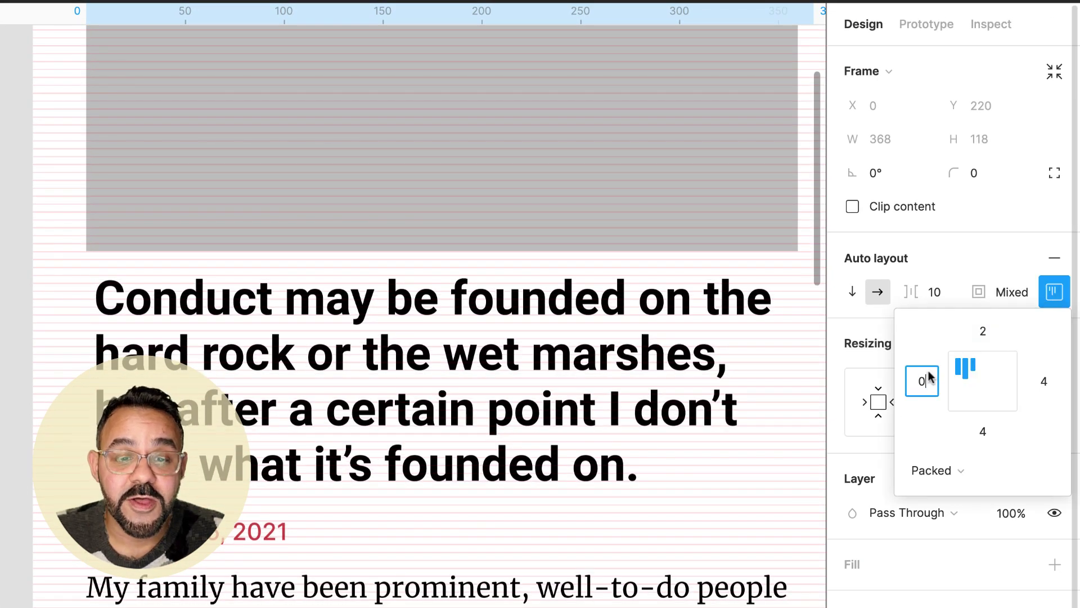
left_click(1041, 381)
type("0")
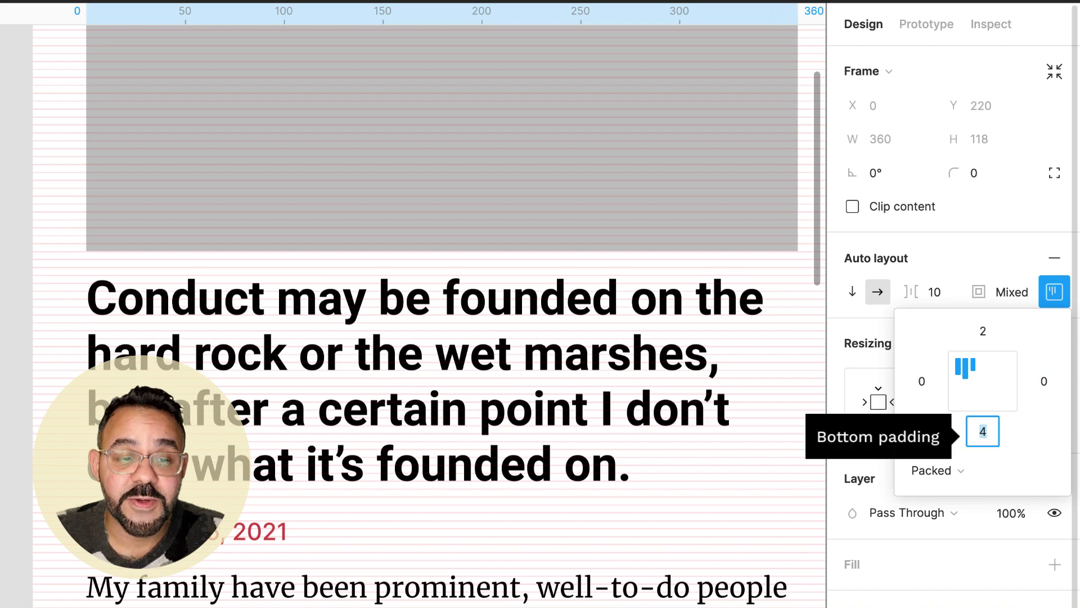
type("2")
left_click(301, 302)
scroll(358, 249, "up", 3)
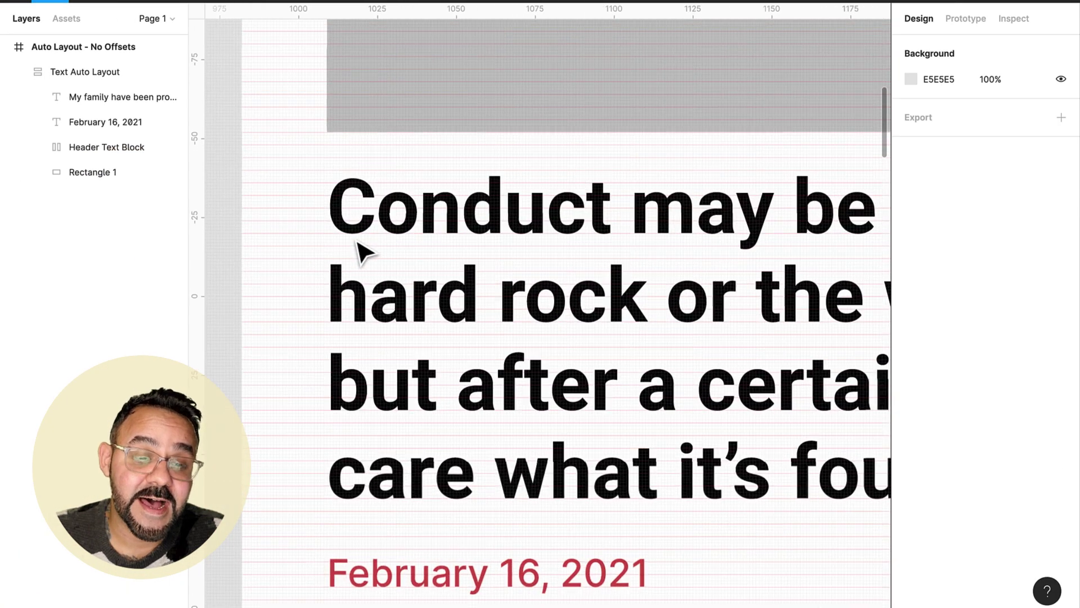
Replace the headline inside Header Text Block with new two-line wording.
left_click(358, 249)
left_click(373, 226)
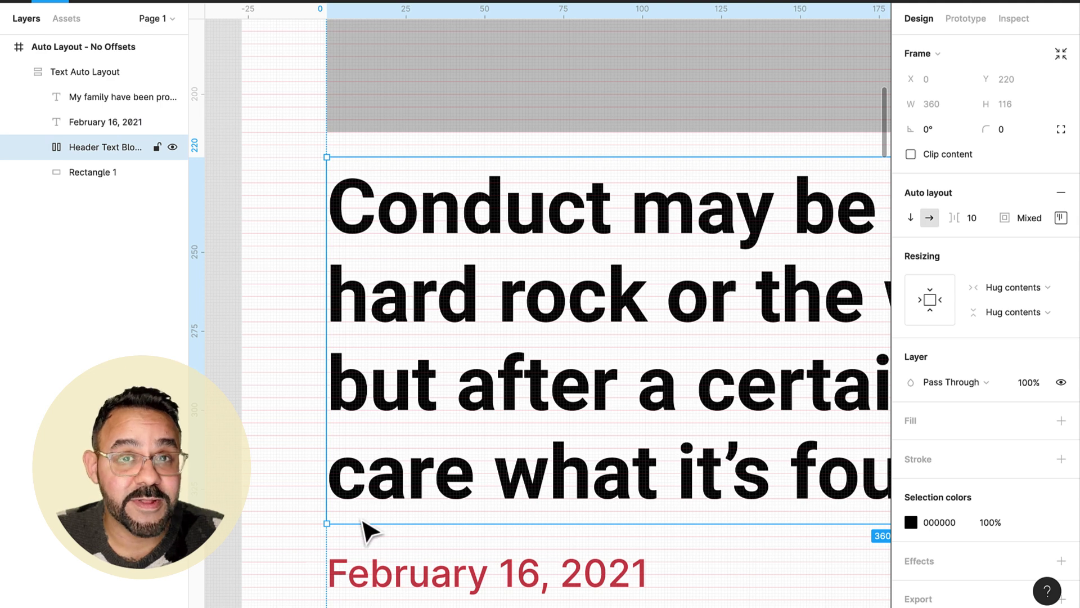
scroll(363, 528, "down", 5)
left_click(372, 435)
double_click(364, 426)
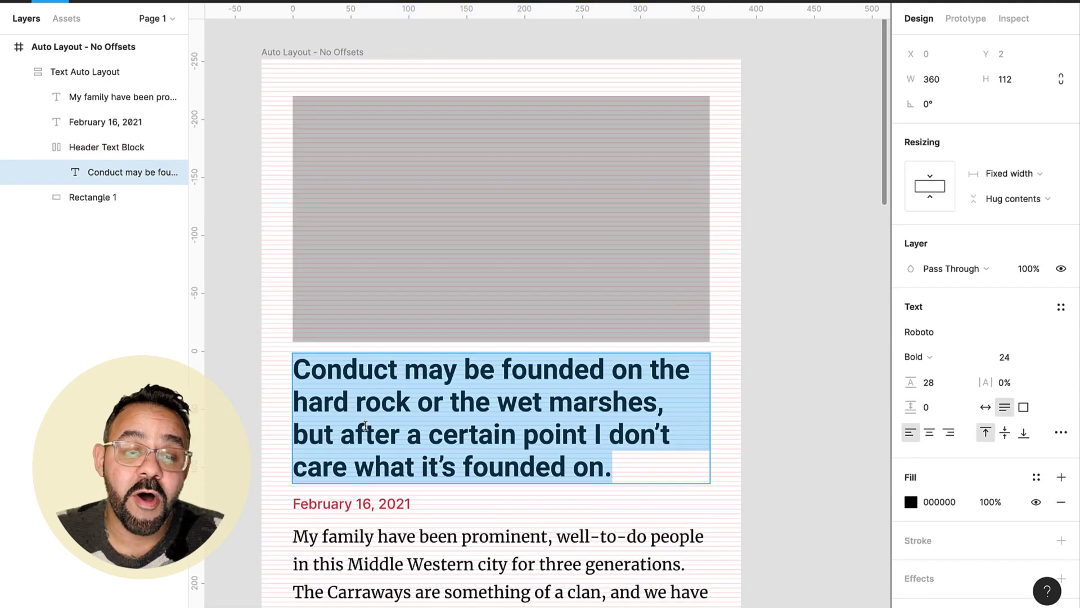
type("This is aligned")
key("Return")
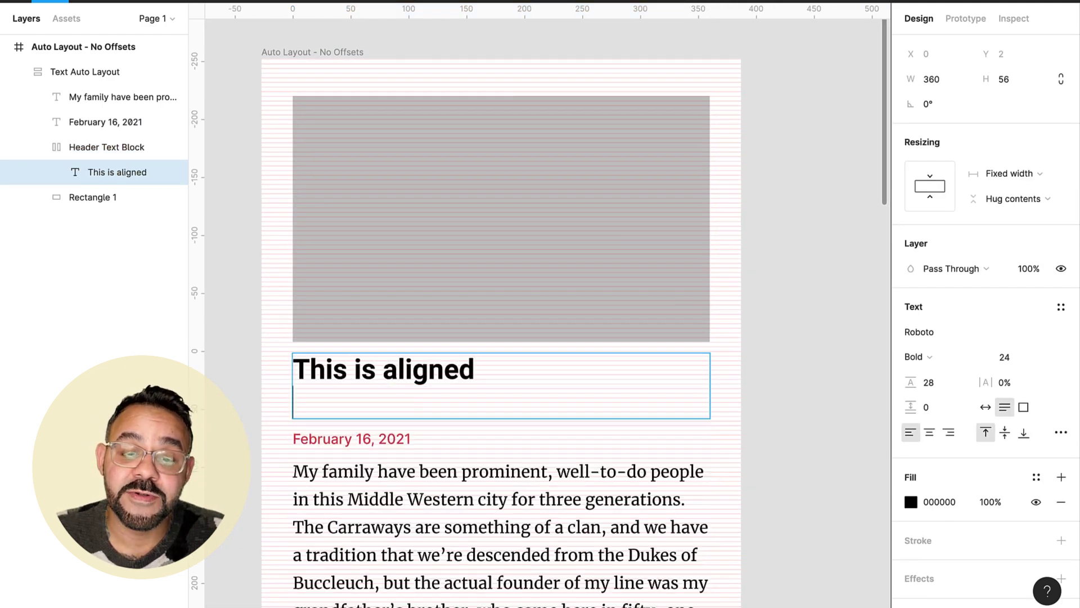
type("e baseline")
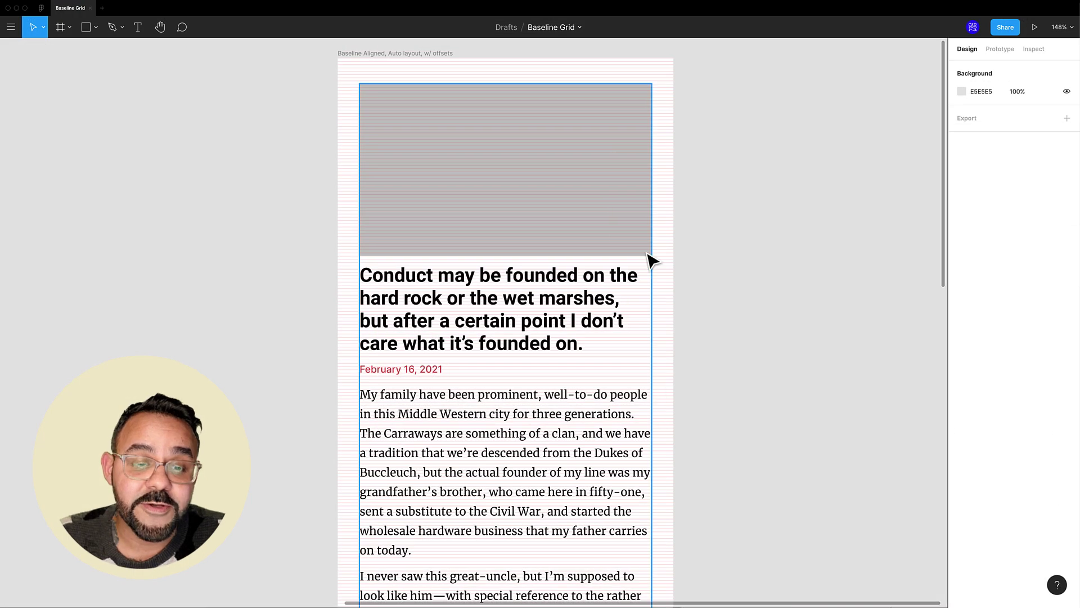
Try stack spacing values of 12, 20, 28 and 8, settling on 4.
left_click(405, 285)
scroll(369, 253, "up", 3)
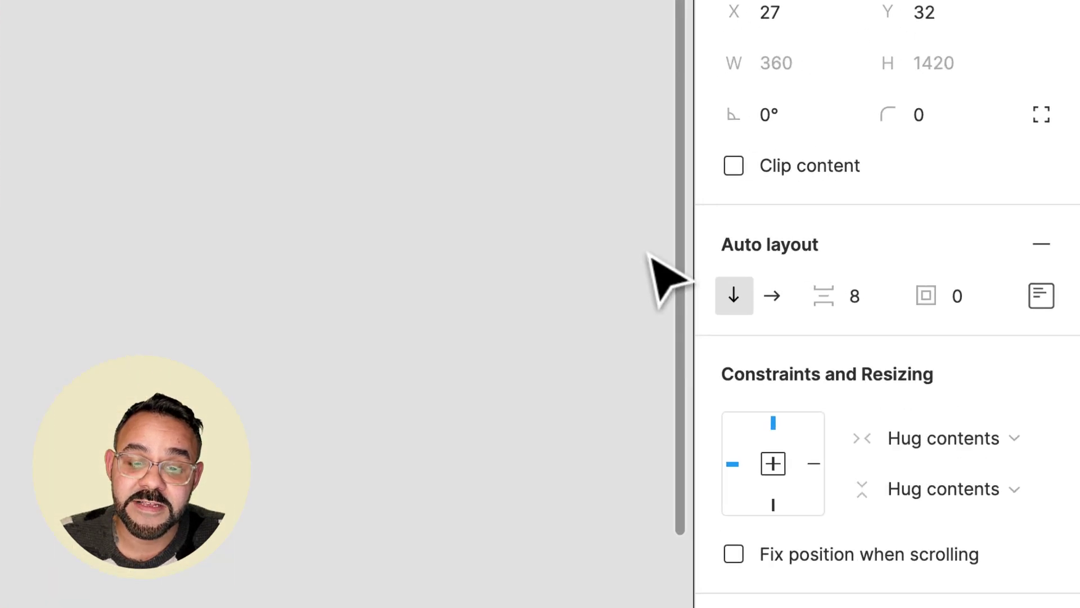
left_click(828, 320)
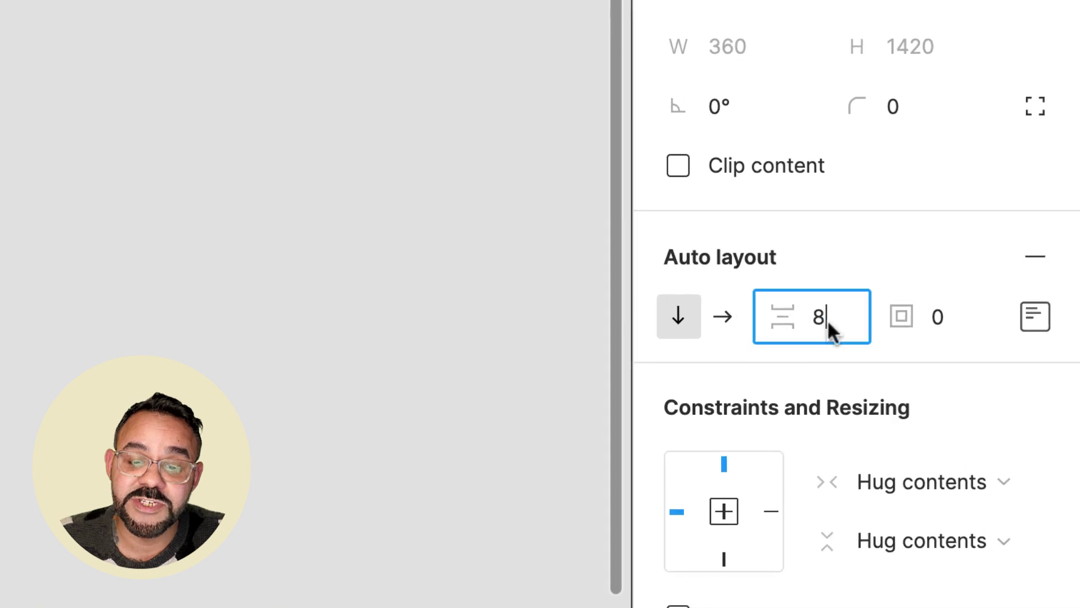
type("12")
key("Return")
type("20")
key("Return")
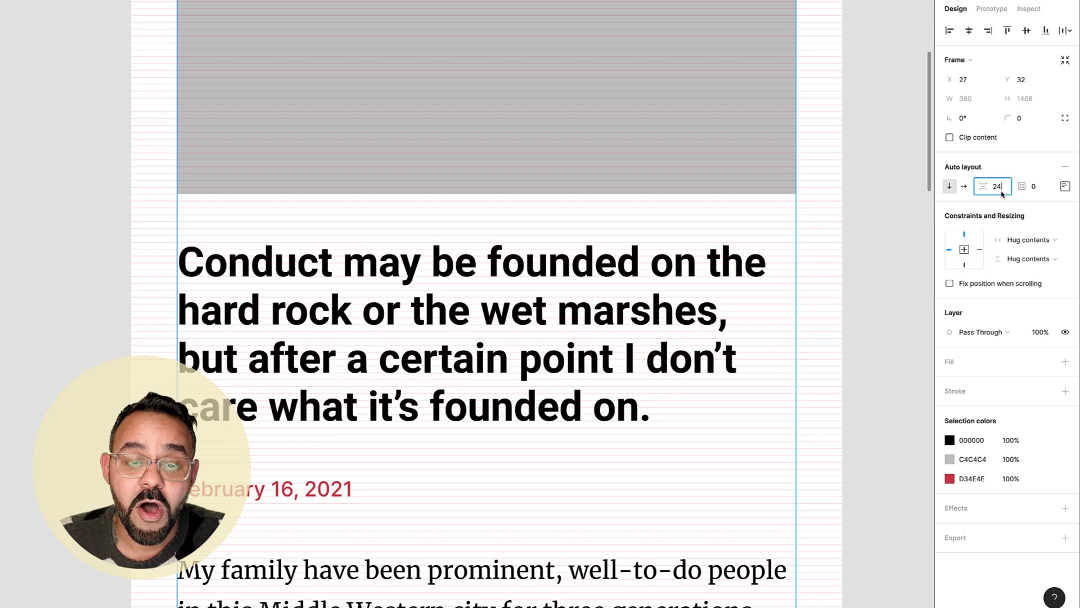
type("28")
key("Return")
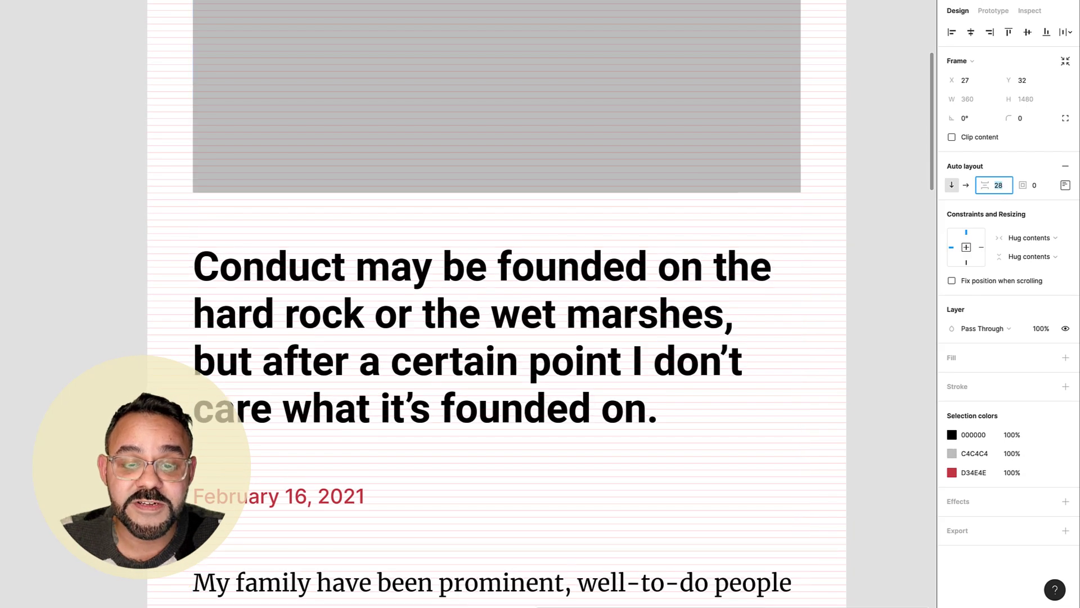
left_click_drag(984, 185, 1011, 199)
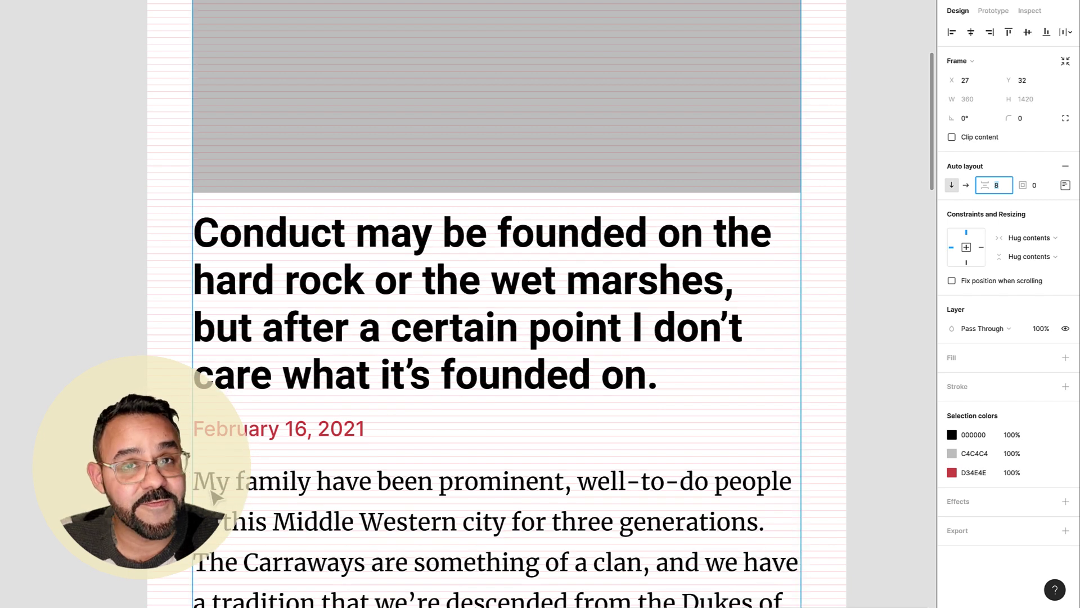
left_click_drag(999, 187, 998, 188)
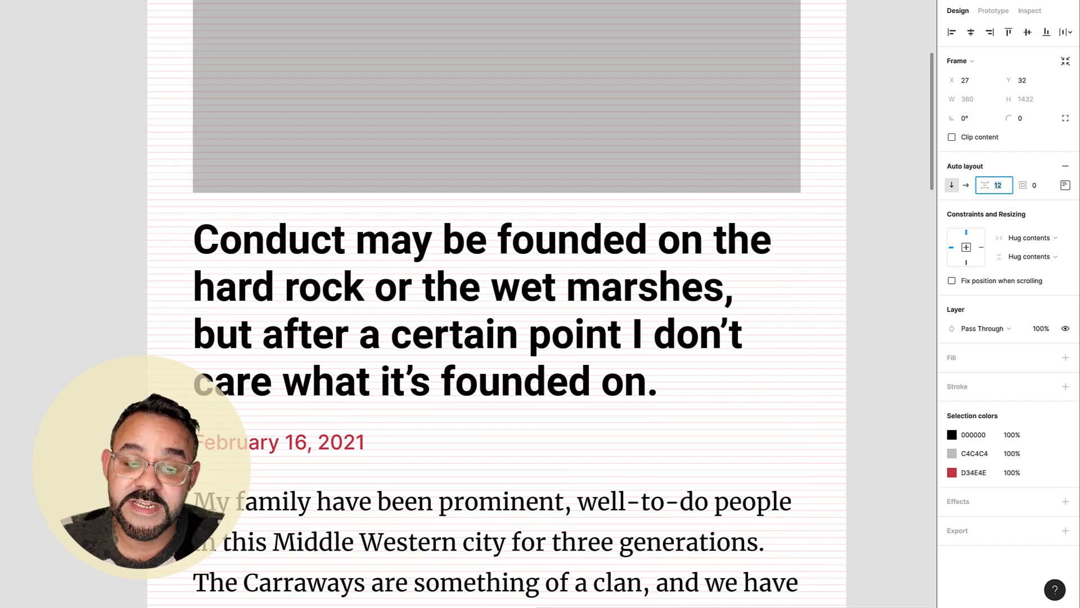
type("4")
key("Return")
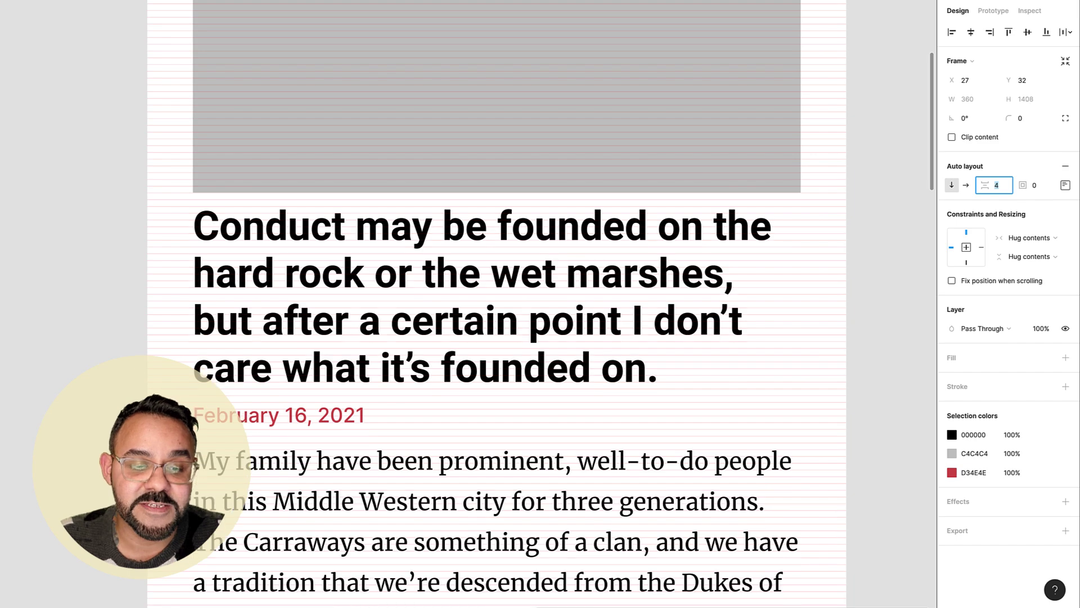
left_click(908, 217)
scroll(877, 261, "down", 3)
scroll(801, 338, "down", 2)
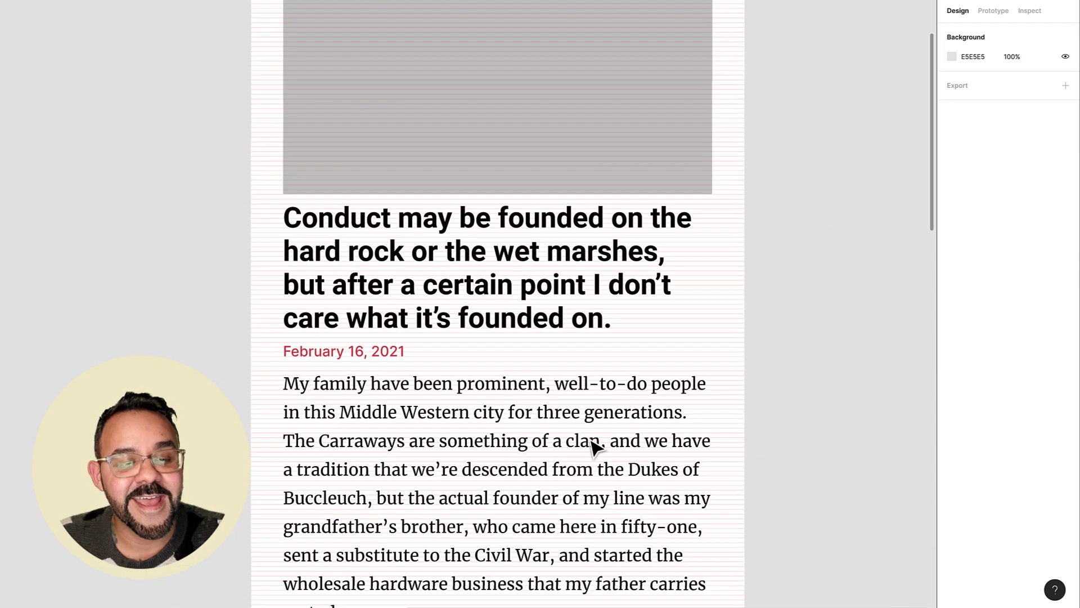